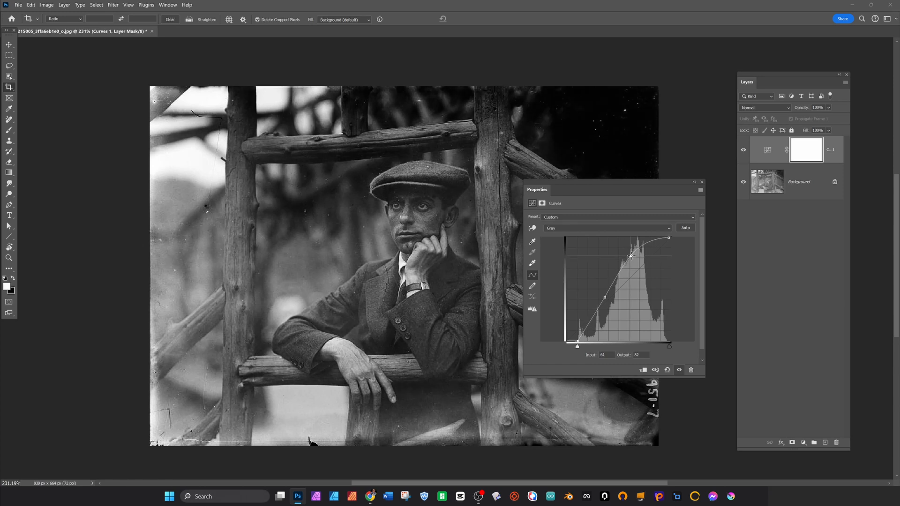
# Step: Slightly lower the darker midtone point of the Curves 1 adjustment and compare the photo with the layer off and on
pyautogui.moveTo(605, 298); pyautogui.dragTo(606, 299)
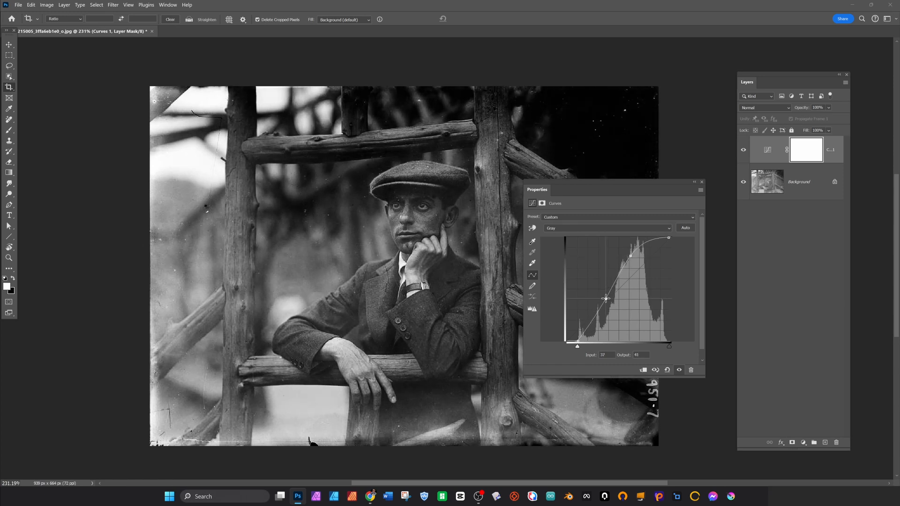
pyautogui.click(702, 182)
pyautogui.click(743, 151)
pyautogui.click(743, 151)
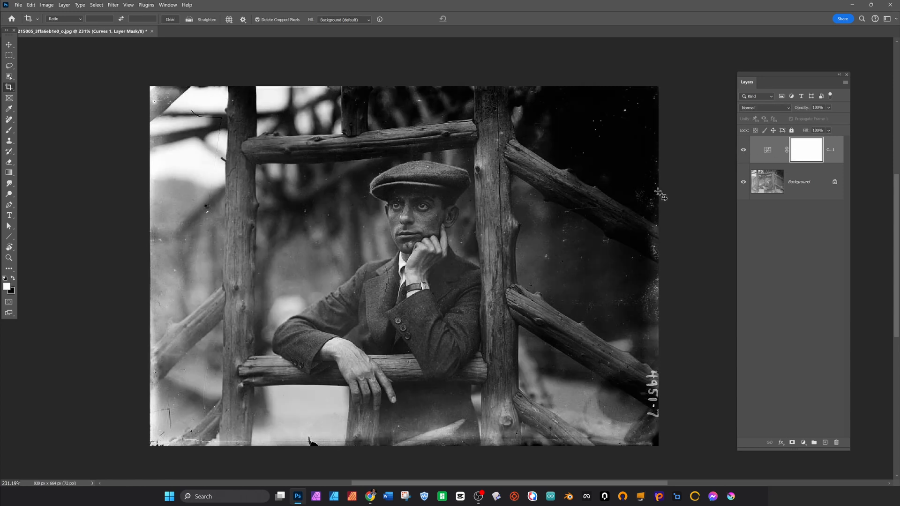
# Step: Paint black at 52% brush opacity on the Curves 1 mask over the dark upper-right part of the photo
pyautogui.press('b')
pyautogui.click(13, 279)
pyautogui.click(628, 135)
pyautogui.hotkey('ctrl', 'z')
pyautogui.click(192, 19)
pyautogui.click(193, 28)
pyautogui.moveTo(462, 216); pyautogui.dragTo(397, 228)
pyautogui.click(565, 191)
pyautogui.click(592, 140)
pyautogui.click(398, 109)
pyautogui.moveTo(422, 336); pyautogui.dragTo(436, 286)
# Step: Paint white on the Curves 1 mask over the man's face with a smaller brush
pyautogui.press('x')
pyautogui.press('[')
pyautogui.press('[')
pyautogui.click(376, 210)
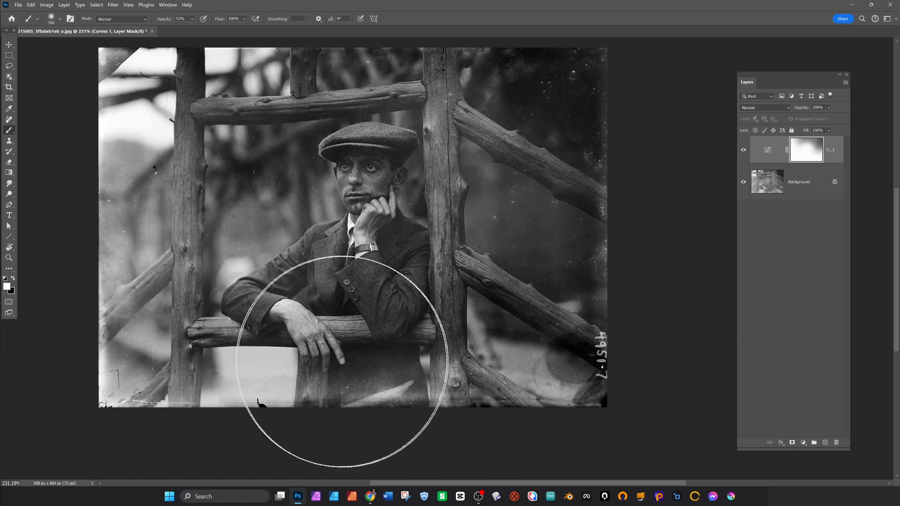
# Step: Add a second Curves adjustment with points at output 54 and output 25, and invert its mask to black
pyautogui.click(803, 442)
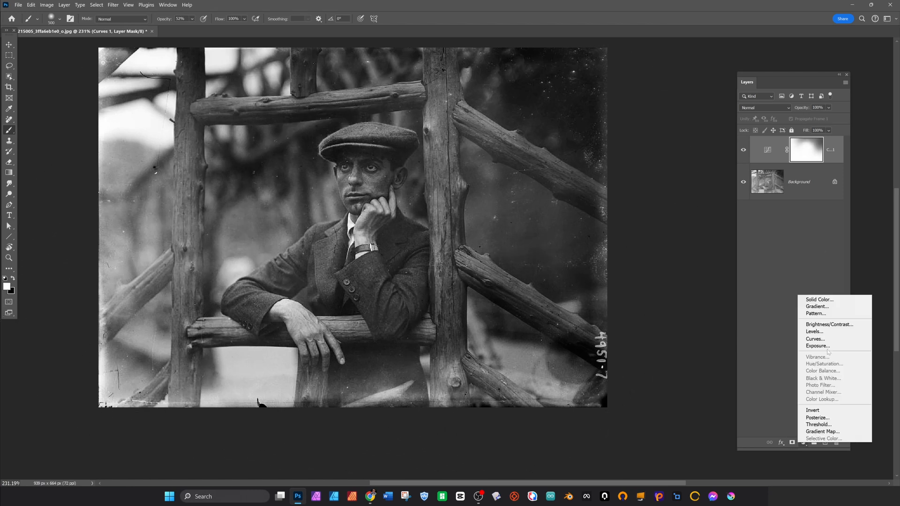
pyautogui.click(818, 340)
pyautogui.moveTo(607, 302); pyautogui.dragTo(601, 285)
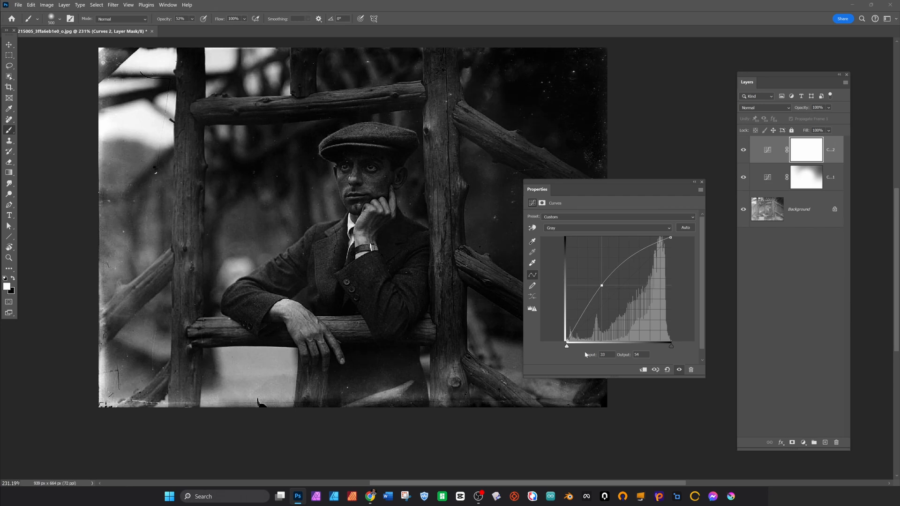
pyautogui.moveTo(583, 314); pyautogui.dragTo(584, 316)
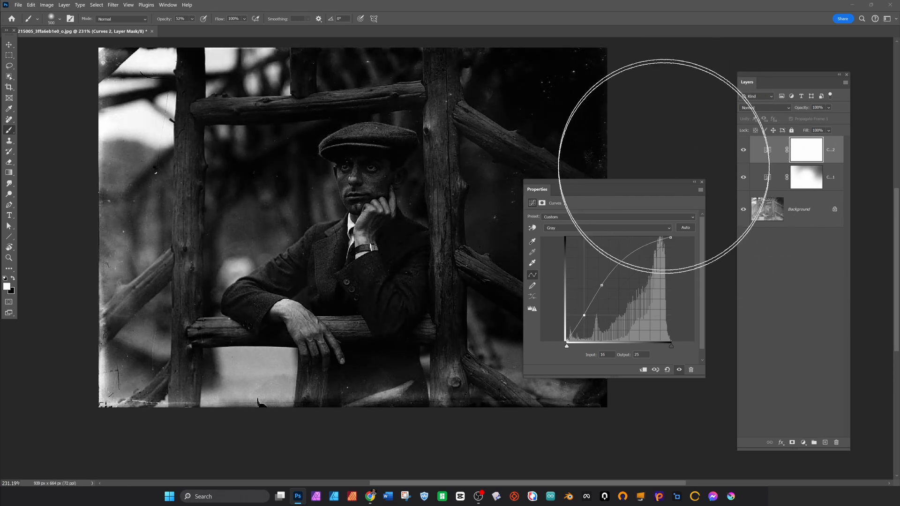
pyautogui.click(702, 182)
pyautogui.hotkey('ctrl', 'i')
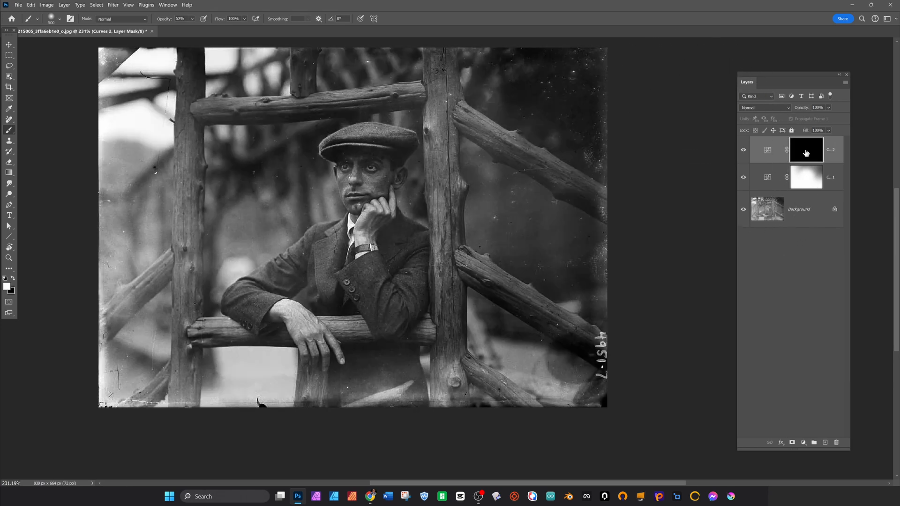
# Step: Paint white at 29% brush opacity on the Curves 2 mask over the left and lower parts of the photo
pyautogui.click(191, 19)
pyautogui.moveTo(203, 28); pyautogui.dragTo(193, 29)
pyautogui.moveTo(99, 209)
pyautogui.mouseDown()
pyautogui.moveTo(171, 382)
pyautogui.moveTo(248, 396)
pyautogui.moveTo(164, 221)
pyautogui.moveTo(302, 397)
pyautogui.moveTo(518, 383)
pyautogui.moveTo(350, 370)
pyautogui.moveTo(293, 382)
pyautogui.moveTo(366, 351)
pyautogui.mouseUp()
# Step: Paint white on the Curves 2 mask along the photo's lower edge with a small brush, and compare the layer off and on
pyautogui.press('x')
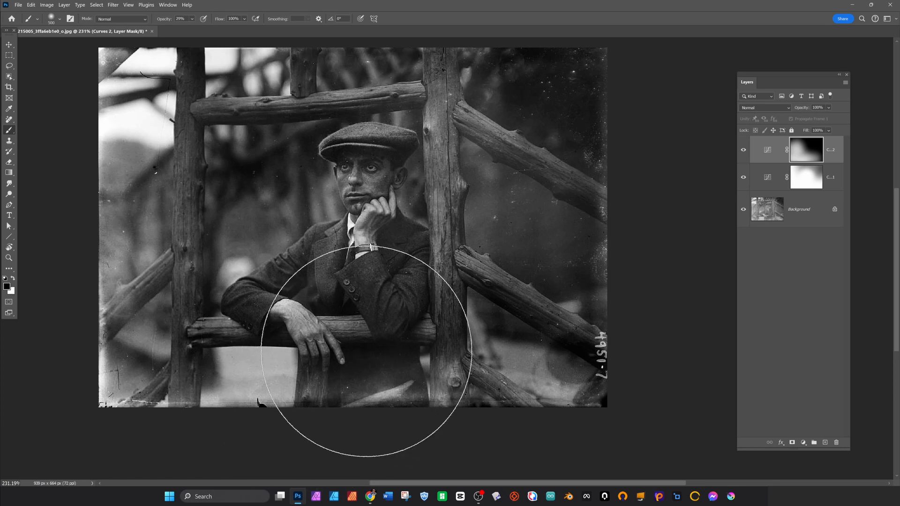
pyautogui.press('[')
pyautogui.press('[')
pyautogui.press('[')
pyautogui.press('[')
pyautogui.press('[')
pyautogui.press('[')
pyautogui.press('[')
pyautogui.press('[')
pyautogui.press('[')
pyautogui.press('[')
pyautogui.press('x')
pyautogui.moveTo(398, 384); pyautogui.dragTo(220, 389)
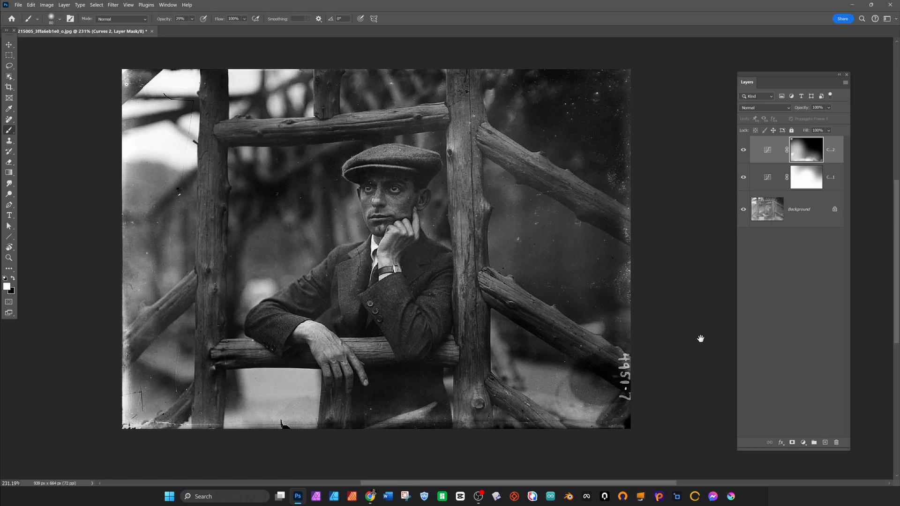
pyautogui.click(743, 150)
pyautogui.click(744, 150)
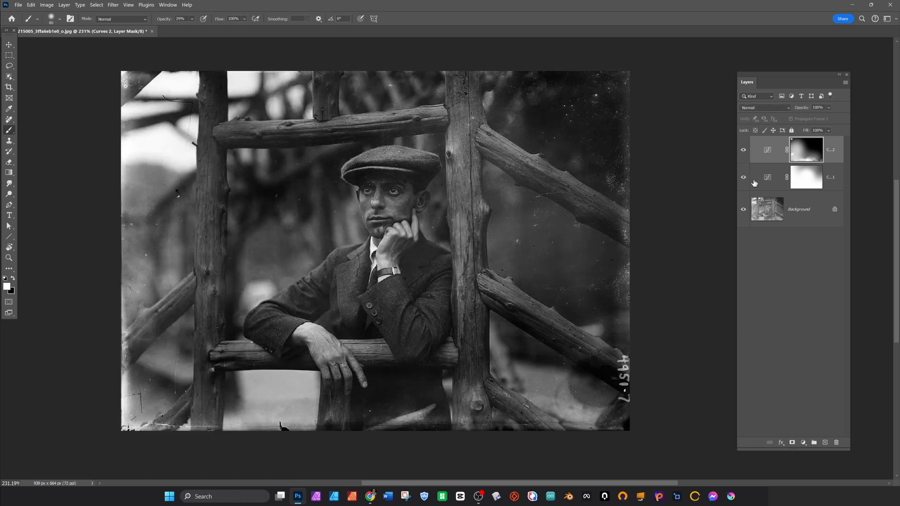
# Step: Enlarge the brush to 400 px and paint the Curves 2 mask over the dark background around the right post
pyautogui.press(']')
pyautogui.press(']')
pyautogui.press(']')
pyautogui.press(']')
pyautogui.press(']')
pyautogui.press(']')
pyautogui.press(']')
pyautogui.press(']')
pyautogui.press(']')
pyautogui.click(524, 217)
pyautogui.click(485, 155)
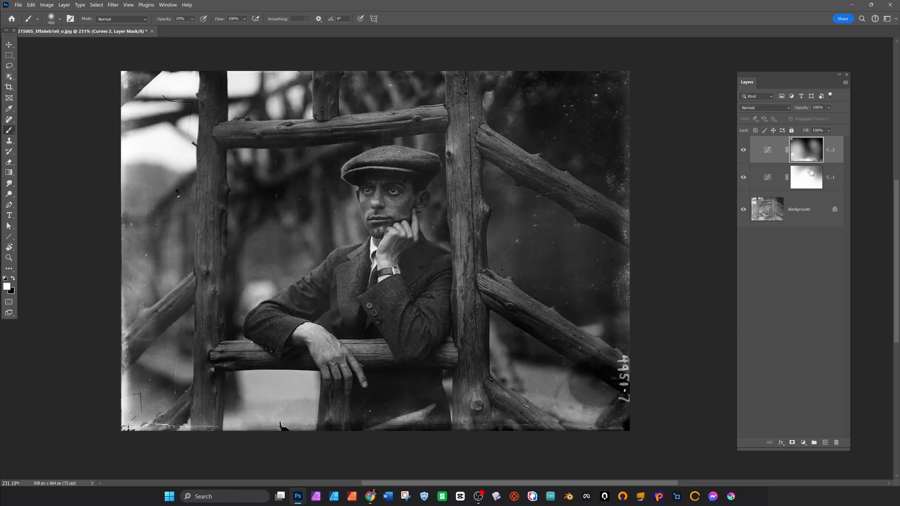
# Step: Add a highlight point at output 87 to the Curves 2 adjustment
pyautogui.doubleClick(769, 149)
pyautogui.moveTo(645, 254); pyautogui.dragTo(644, 251)
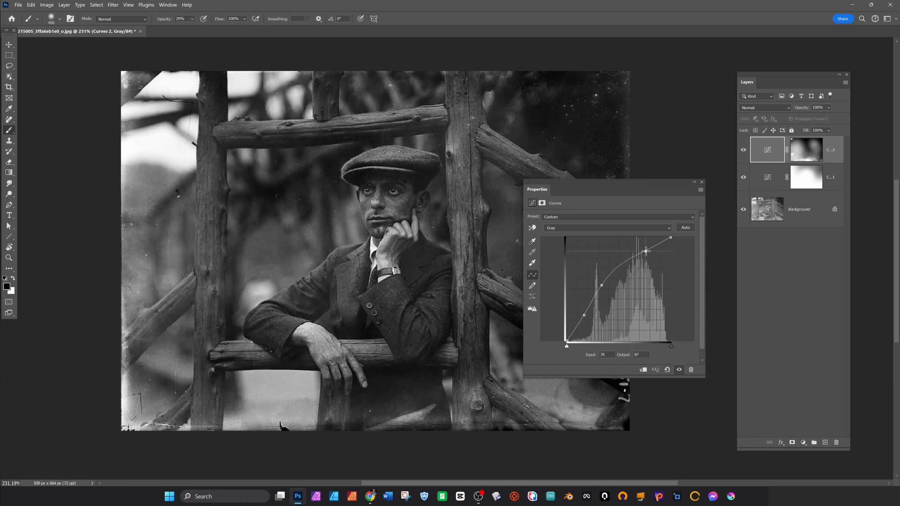
pyautogui.click(702, 182)
# Step: Create an empty layer and retouch specks around the man's head with a small Remove tool brush
pyautogui.click(825, 442)
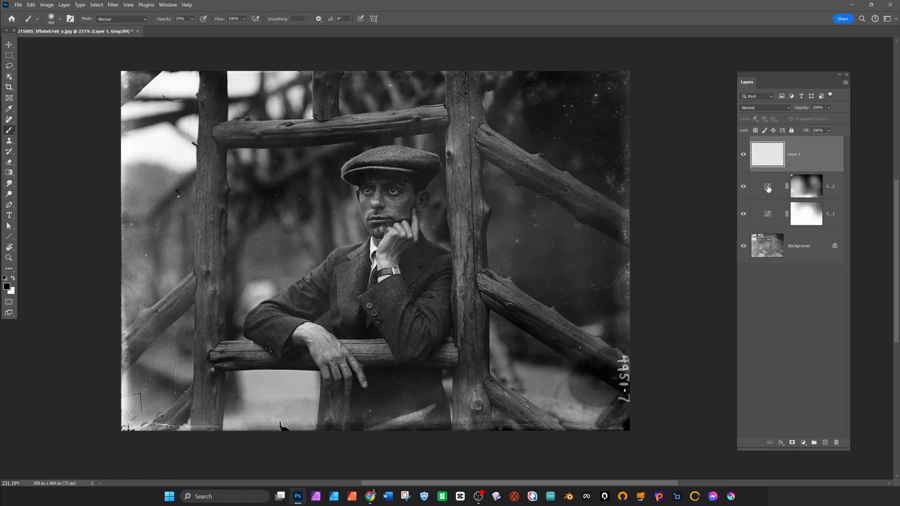
pyautogui.click(8, 119)
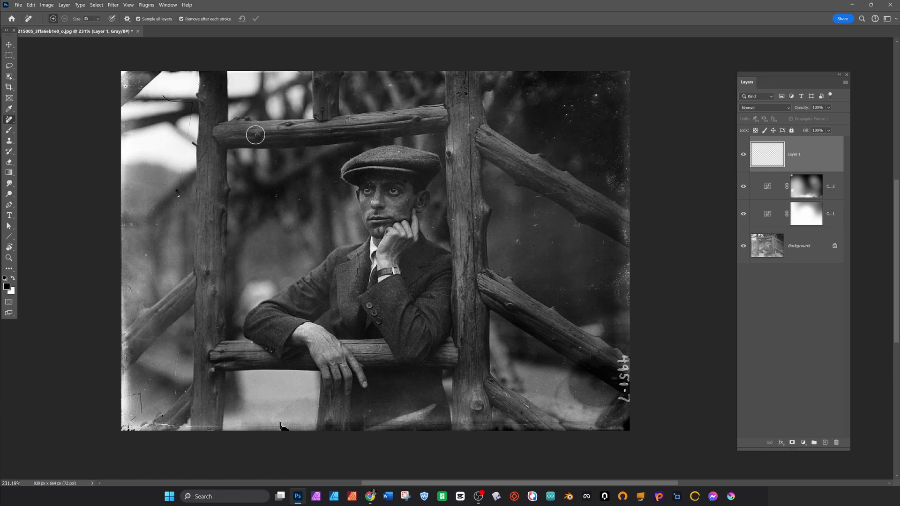
pyautogui.click(303, 210)
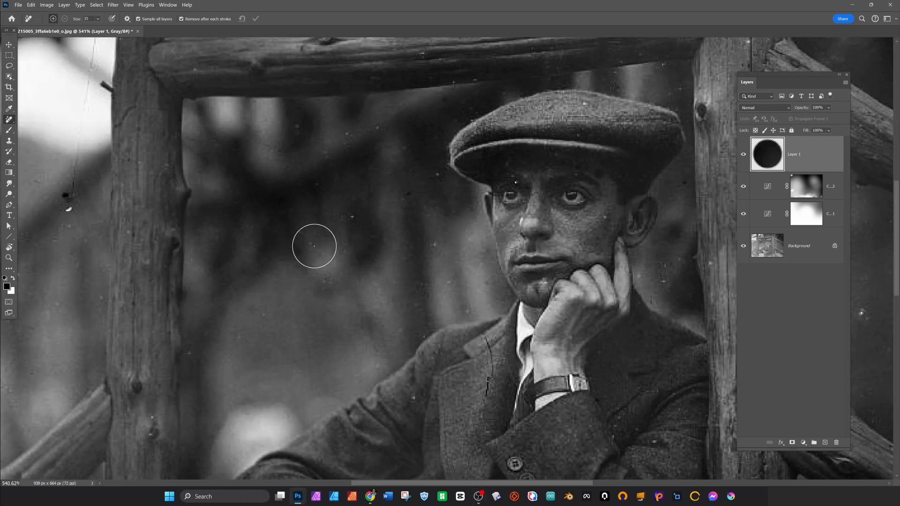
pyautogui.press('[')
pyautogui.press('[')
pyautogui.press('[')
pyautogui.press('[')
pyautogui.press('[')
pyautogui.press('[')
pyautogui.press('[')
pyautogui.press('[')
pyautogui.press('[')
pyautogui.click(602, 174)
pyautogui.click(577, 136)
# Step: Remove the dark blob, the curved scratch and the hairline beside the left post in the photo's upper-left area
pyautogui.moveTo(69, 204); pyautogui.dragTo(69, 206)
pyautogui.scroll(3, 69, 206)
pyautogui.moveTo(111, 87); pyautogui.dragTo(171, 100)
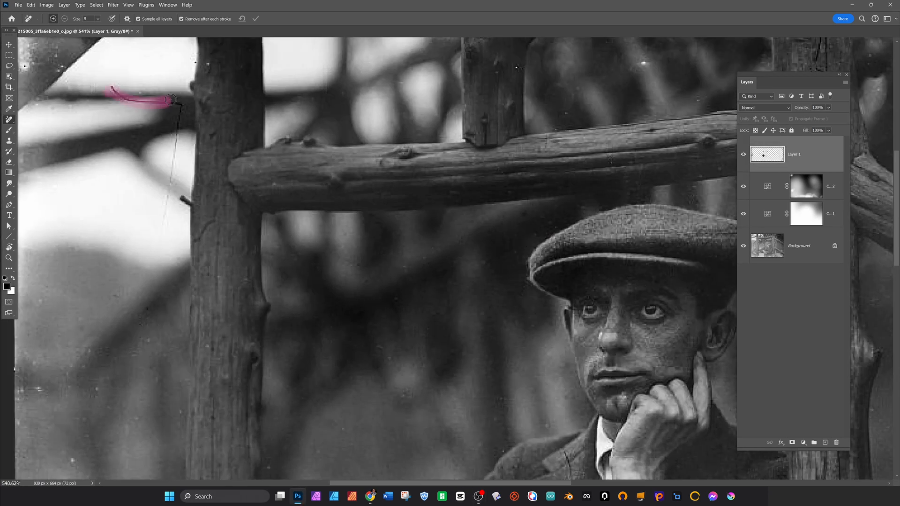
pyautogui.scroll(3, 176, 281)
pyautogui.click(176, 249)
# Step: Enlarge the Remove brush and clear specks from the blurred background at the photo's left edge
pyautogui.press(']')
pyautogui.press(']')
pyautogui.press(']')
pyautogui.press(']')
pyautogui.scroll(-3, 340, 283)
pyautogui.click(302, 353)
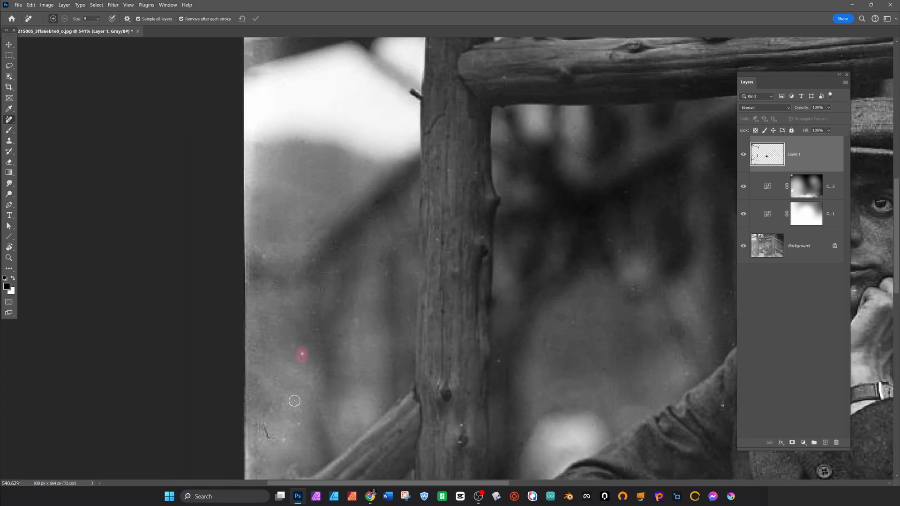
# Step: Remove the cracks in the photo's lower-left area and the scratched strip along its lower edge
pyautogui.scroll(-5, 454, 108)
pyautogui.moveTo(332, 336)
pyautogui.mouseDown()
pyautogui.moveTo(327, 356)
pyautogui.moveTo(372, 354)
pyautogui.mouseUp()
pyautogui.scroll(-3, 281, 305)
pyautogui.hscroll(-1, 281, 305)
pyautogui.moveTo(518, 359)
pyautogui.mouseDown()
pyautogui.moveTo(483, 355)
pyautogui.moveTo(647, 365)
pyautogui.mouseUp()
pyautogui.moveTo(713, 361); pyautogui.dragTo(367, 362)
pyautogui.click(446, 364)
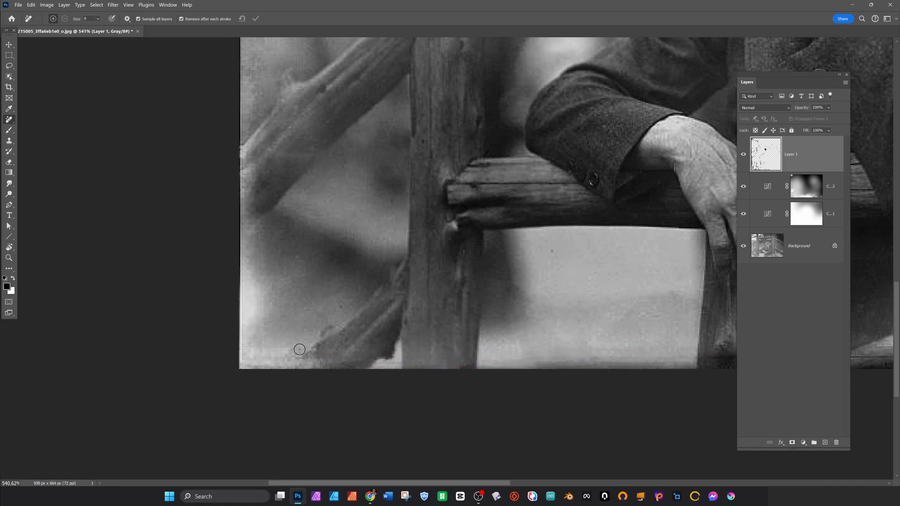
# Step: Continue removing the scratched line along the lower edge and the remaining spots towards the middle of the photo
pyautogui.scroll(-3, 348, 300)
pyautogui.scroll(3, 563, 340)
pyautogui.moveTo(693, 428); pyautogui.dragTo(327, 427)
pyautogui.click(144, 293)
pyautogui.click(322, 442)
pyautogui.click(608, 352)
# Step: Remove the specks from the dark background beside the diagonal logs on the photo's right side
pyautogui.moveTo(656, 137); pyautogui.dragTo(669, 121)
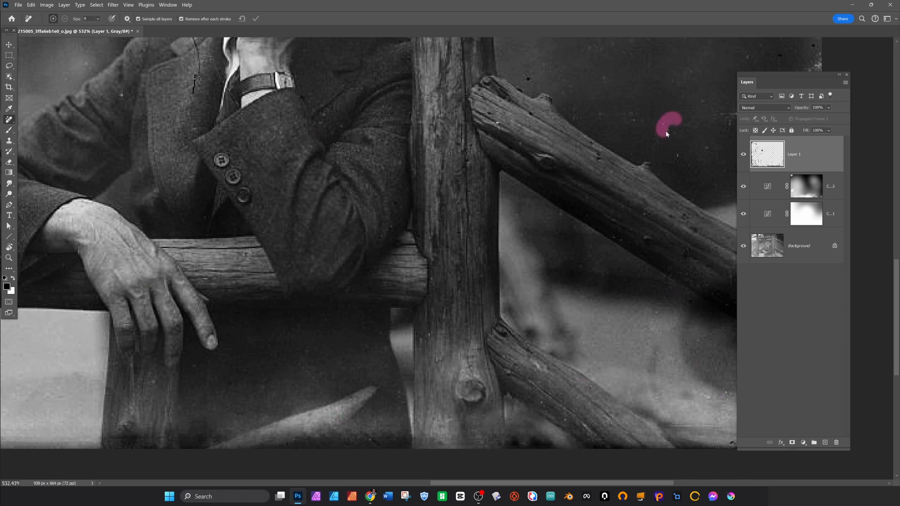
pyautogui.scroll(2, 578, 288)
pyautogui.hscroll(5, 582, 234)
pyautogui.click(594, 141)
pyautogui.click(341, 112)
pyautogui.click(588, 377)
# Step: Remove the handwritten number at the photo's right edge and the marks in the lower-right corner
pyautogui.scroll(-3, 443, 413)
pyautogui.hscroll(-1, 442, 413)
pyautogui.moveTo(615, 340); pyautogui.dragTo(623, 267)
pyautogui.moveTo(575, 394); pyautogui.dragTo(610, 398)
# Step: Remove the blemishes along the right edge and the dust in the dark upper-right corner
pyautogui.scroll(8, 647, 279)
pyautogui.hscroll(1, 384, 260)
pyautogui.moveTo(565, 125)
pyautogui.mouseDown()
pyautogui.moveTo(549, 177)
pyautogui.moveTo(582, 161)
pyautogui.mouseUp()
pyautogui.click(578, 356)
pyautogui.scroll(5, 371, 174)
pyautogui.hscroll(-1, 371, 174)
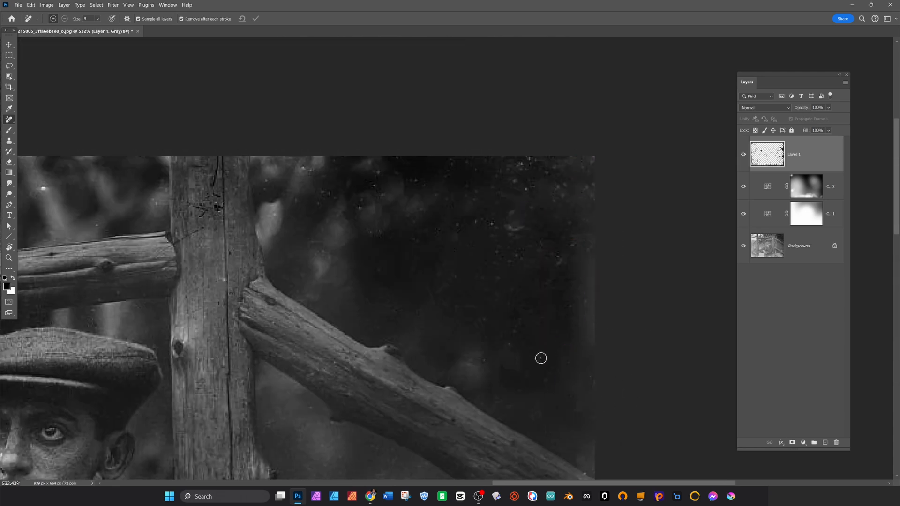
pyautogui.moveTo(532, 186); pyautogui.dragTo(546, 183)
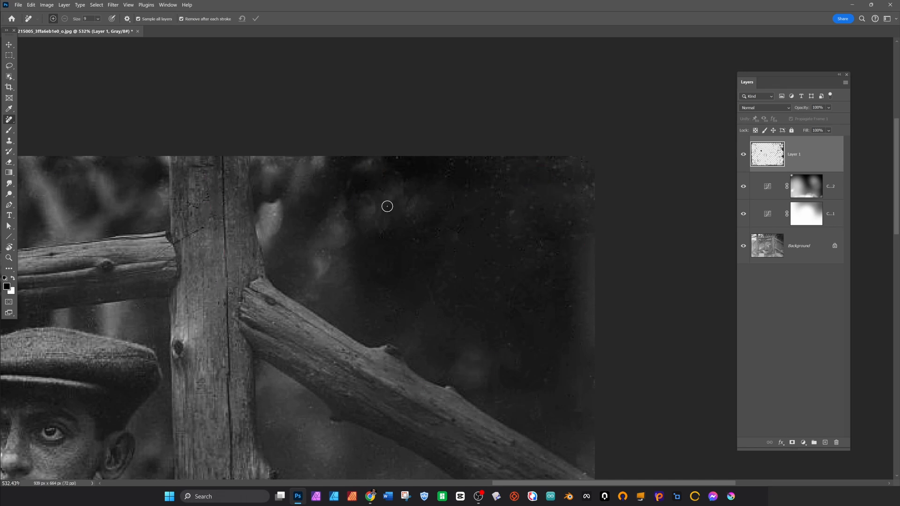
# Step: Add a Levels adjustment layer, invert its mask to black, choose the Brush, and reopen the Levels settings
pyautogui.hscroll(-5, 386, 204)
pyautogui.scroll(-1, 386, 188)
pyautogui.scroll(-4, 253, 311)
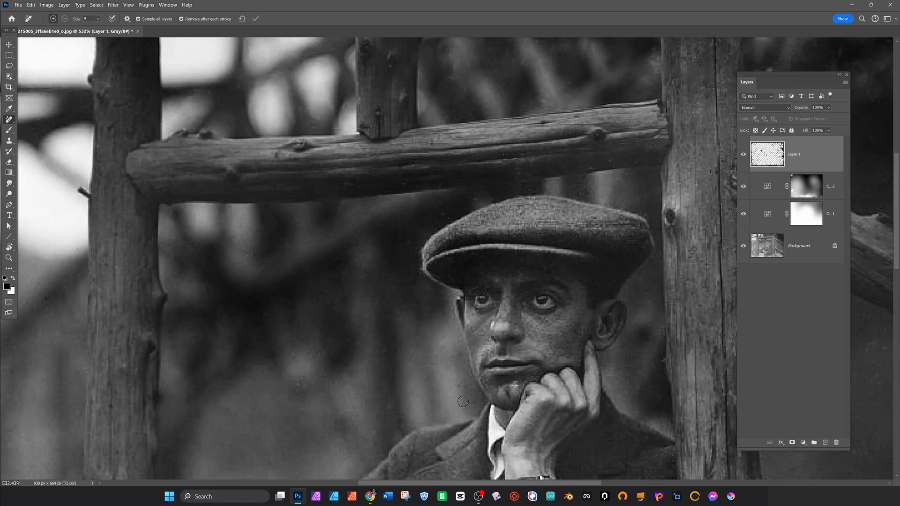
pyautogui.scroll(-1, 315, 260)
pyautogui.hotkey('ctrl', 'l')
pyautogui.hotkey('ctrl', 'i')
pyautogui.press('b')
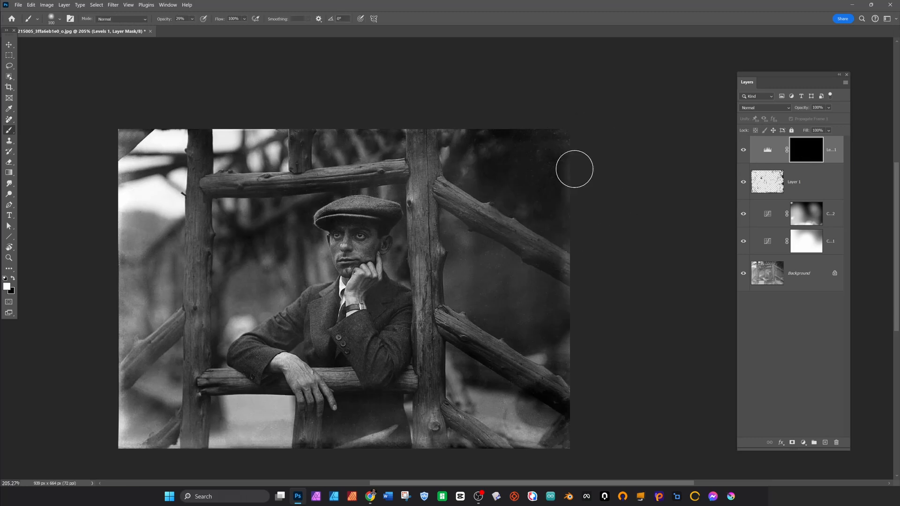
pyautogui.doubleClick(767, 150)
pyautogui.moveTo(609, 186); pyautogui.dragTo(667, 184)
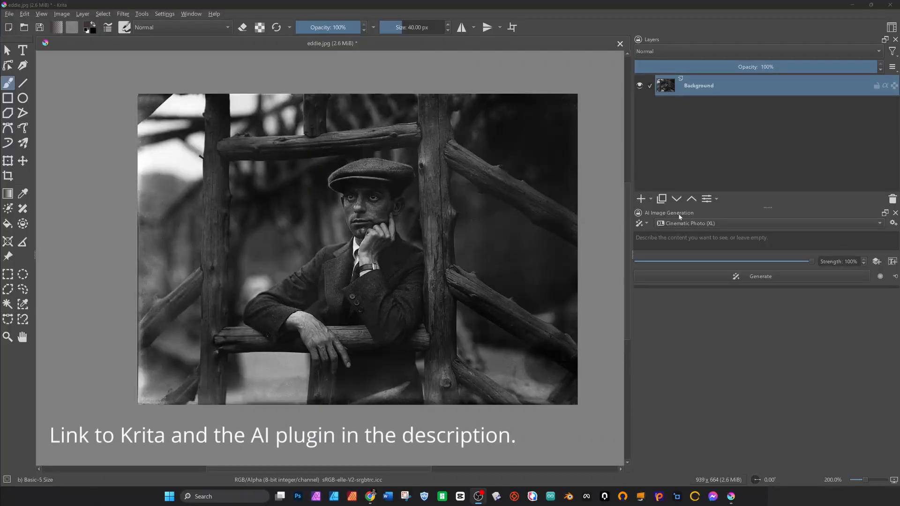
# Step: In Krita, enter the prompt "A 1930's comic posing on a wooden fence" with Cinematic Photo (XL) and refine at 6% strength
pyautogui.click(708, 224)
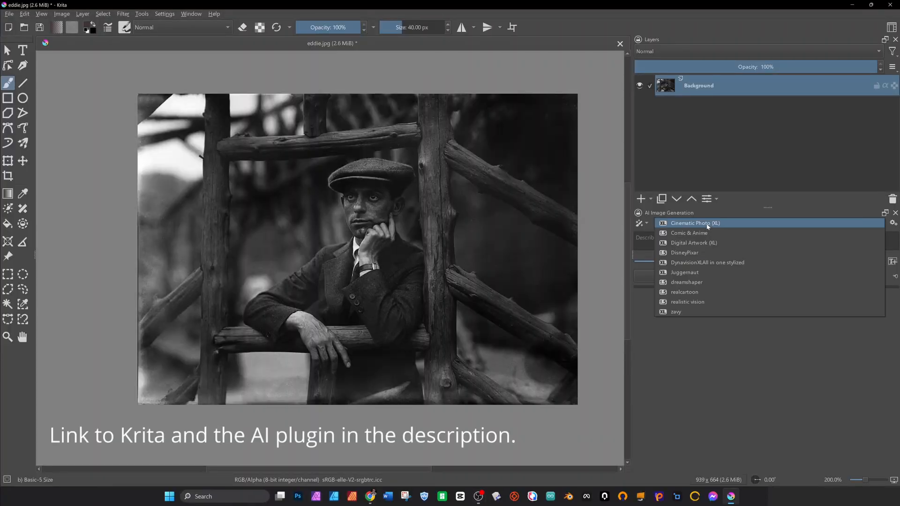
pyautogui.click(709, 224)
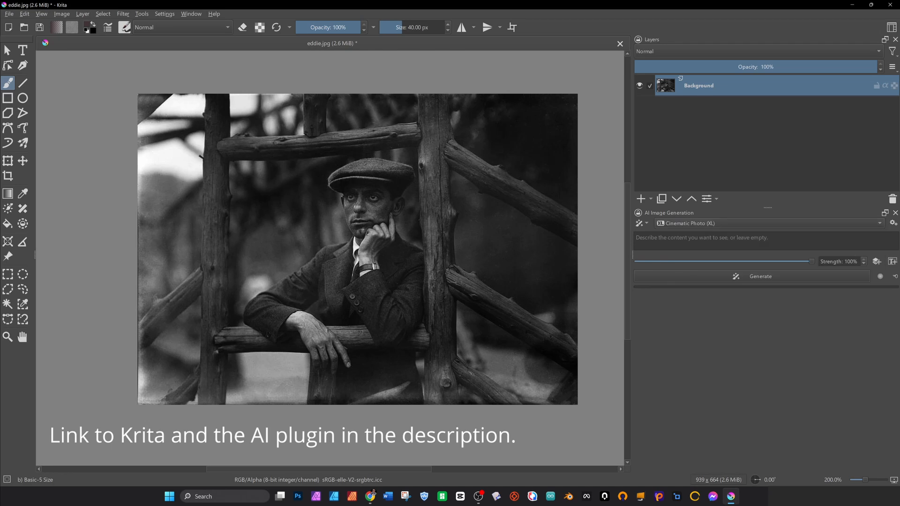
pyautogui.write('A 1930')
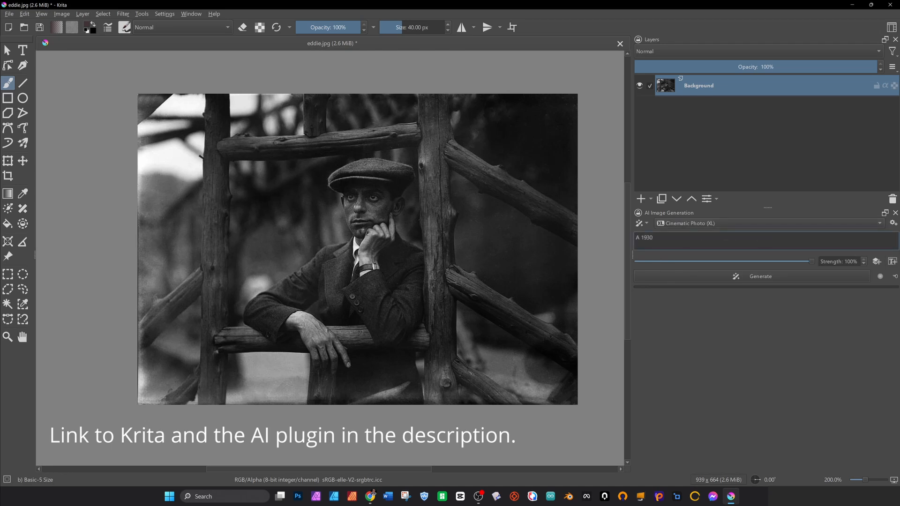
pyautogui.write("'s comic posing on a wooden fence")
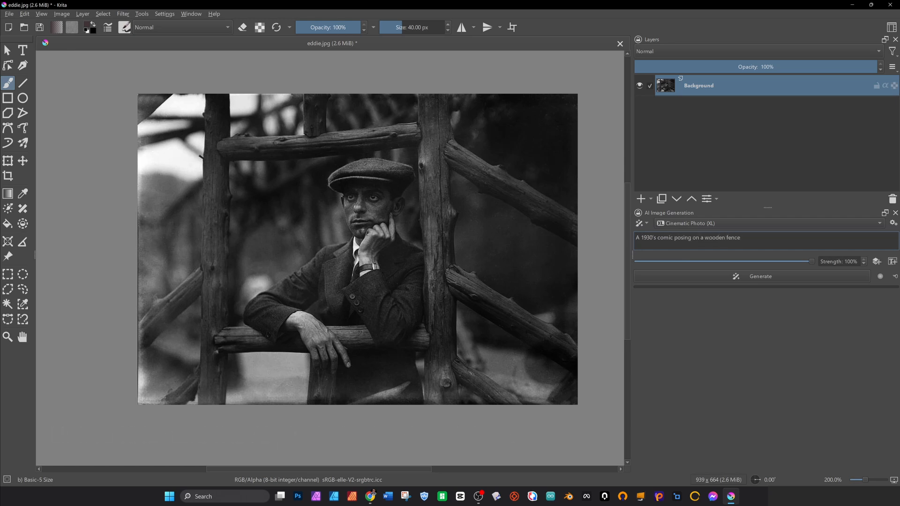
pyautogui.moveTo(811, 261); pyautogui.dragTo(656, 262)
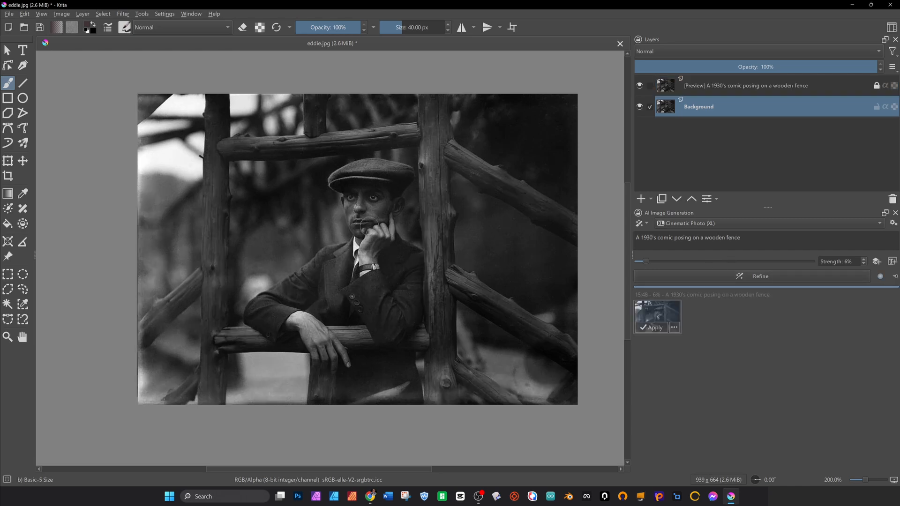
# Step: Compare the 6% strength preview with the original photo, both close up on the man and at full view
pyautogui.scroll(4, 418, 219)
pyautogui.click(656, 313)
pyautogui.click(656, 313)
pyautogui.click(656, 313)
pyautogui.click(656, 313)
pyautogui.click(656, 313)
pyautogui.scroll(-3, 419, 271)
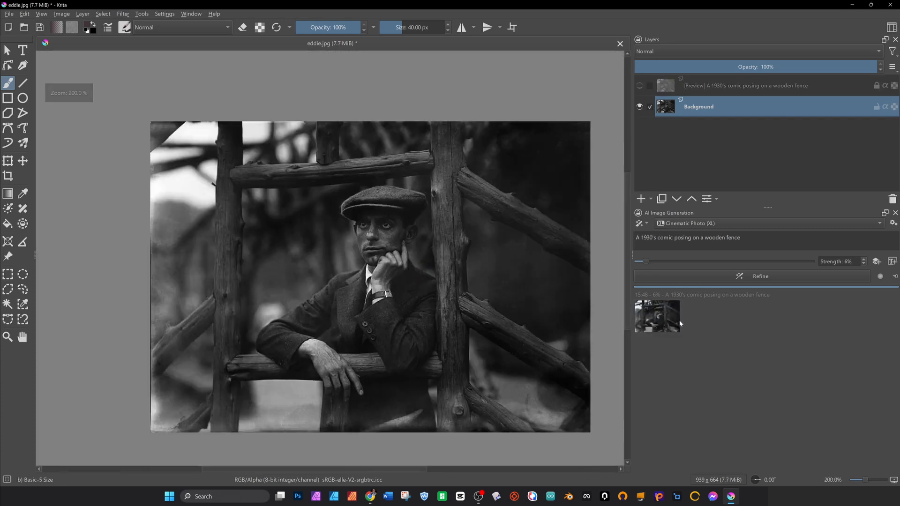
pyautogui.click(653, 311)
pyautogui.scroll(3, 416, 293)
pyautogui.click(651, 309)
pyautogui.click(651, 309)
pyautogui.click(651, 309)
pyautogui.click(650, 310)
pyautogui.click(650, 310)
pyautogui.click(649, 311)
pyautogui.click(650, 312)
pyautogui.click(649, 312)
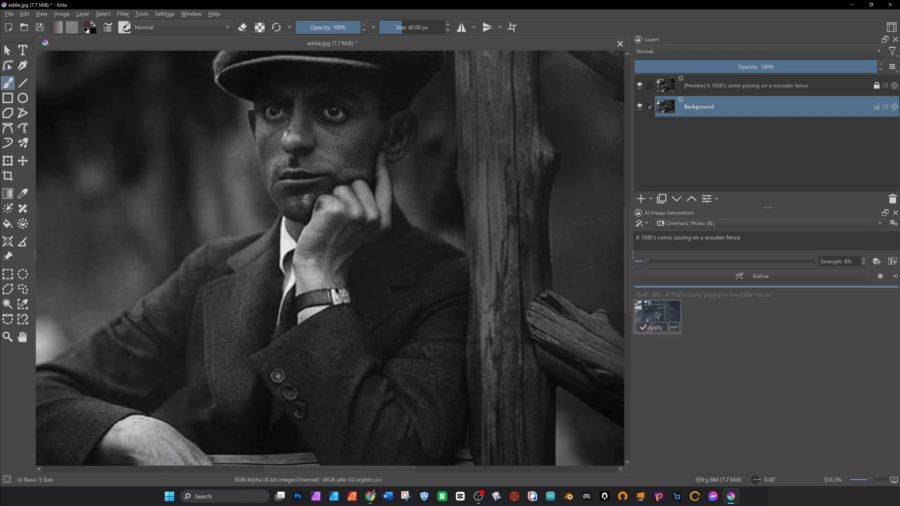
pyautogui.scroll(-3, 513, 310)
pyautogui.moveTo(538, 293); pyautogui.dragTo(470, 275)
pyautogui.click(663, 318)
pyautogui.click(663, 316)
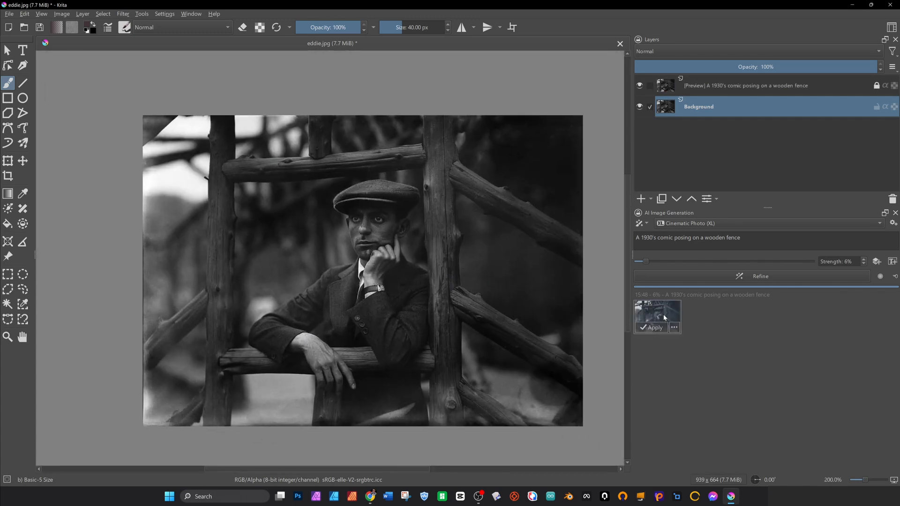
pyautogui.click(665, 313)
# Step: Refine the image again at 20% strength and preview the new result
pyautogui.click(687, 275)
pyautogui.click(662, 356)
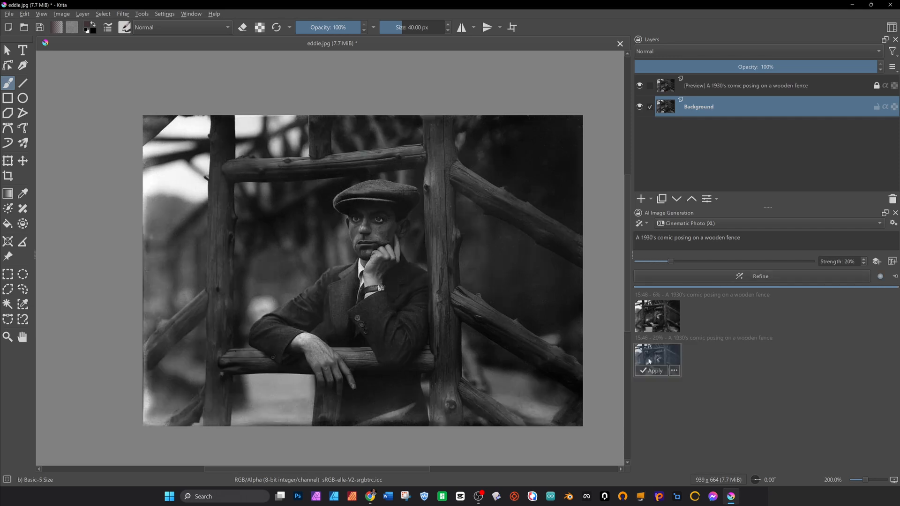
# Step: Compare the 20% strength preview with the original photo closer up on the man
pyautogui.scroll(1, 583, 358)
pyautogui.moveTo(400, 230); pyautogui.dragTo(449, 241)
pyautogui.click(659, 357)
pyautogui.click(659, 357)
pyautogui.click(659, 357)
pyautogui.click(659, 357)
pyautogui.click(659, 358)
pyautogui.click(659, 357)
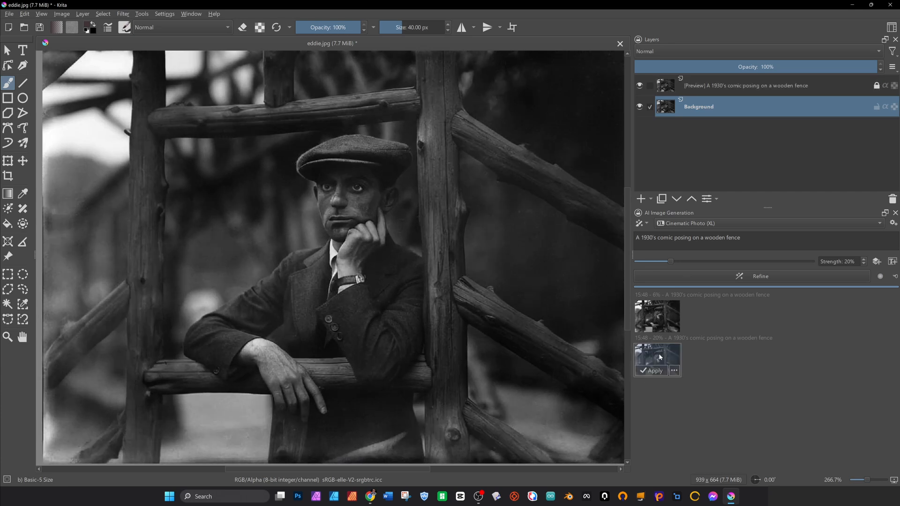
# Step: Refine the image at about 40% strength with Cinematic Photo (XL) and preview the new result
pyautogui.click(659, 357)
pyautogui.moveTo(694, 261); pyautogui.dragTo(704, 262)
pyautogui.click(697, 276)
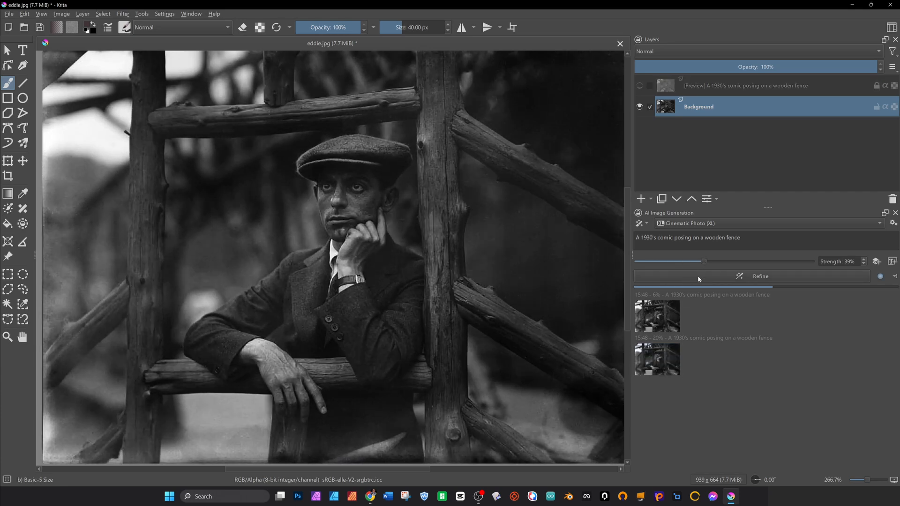
pyautogui.click(649, 397)
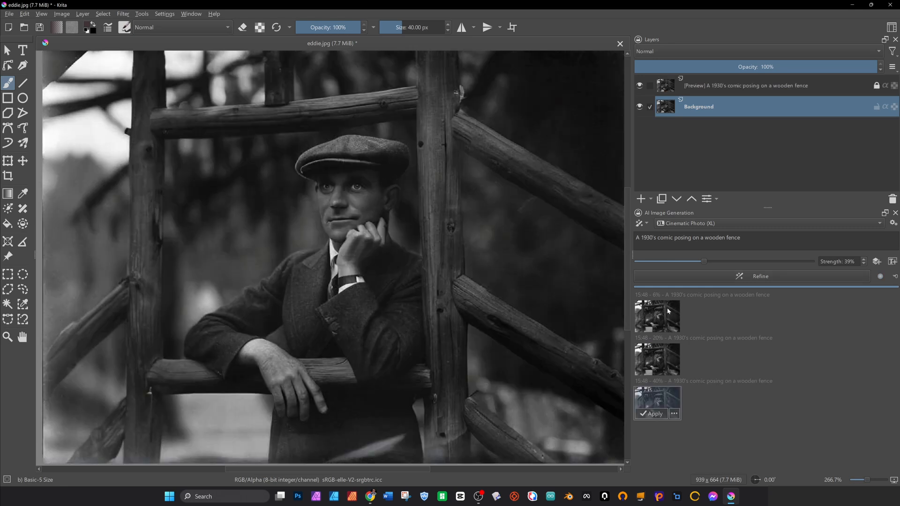
# Step: Compare the 40% strength preview with the original photo by switching the preview on and off
pyautogui.click(654, 401)
pyautogui.click(654, 400)
pyautogui.click(654, 399)
pyautogui.click(654, 400)
pyautogui.click(656, 399)
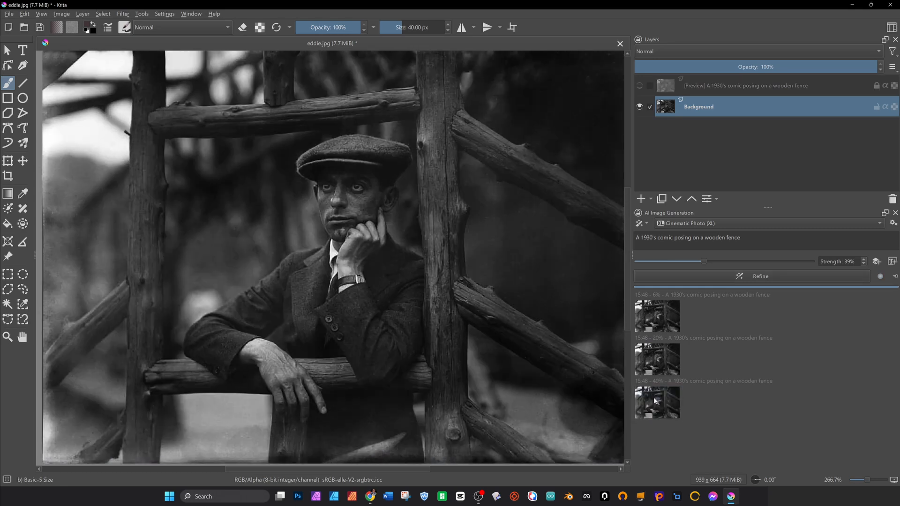
pyautogui.click(656, 399)
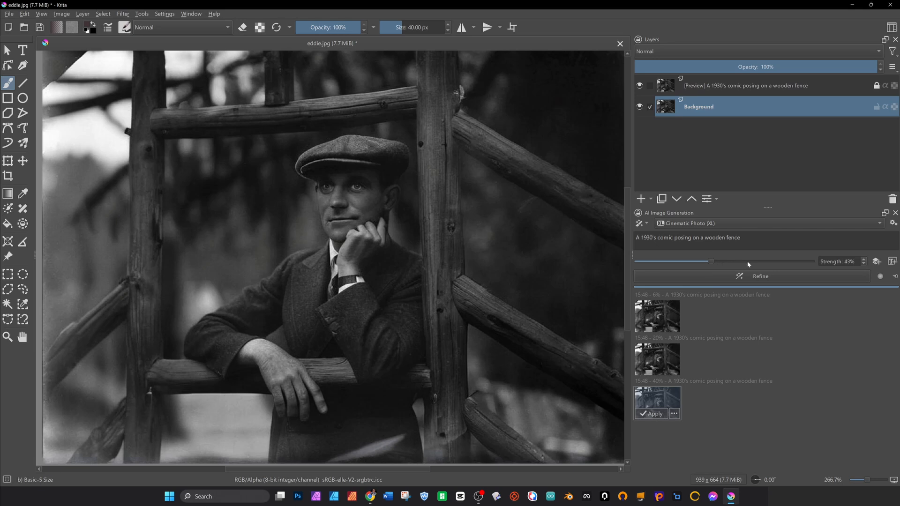
# Step: Refine the image at about 70% strength and once more at about 50%, previewing each result
pyautogui.click(745, 276)
pyautogui.click(664, 449)
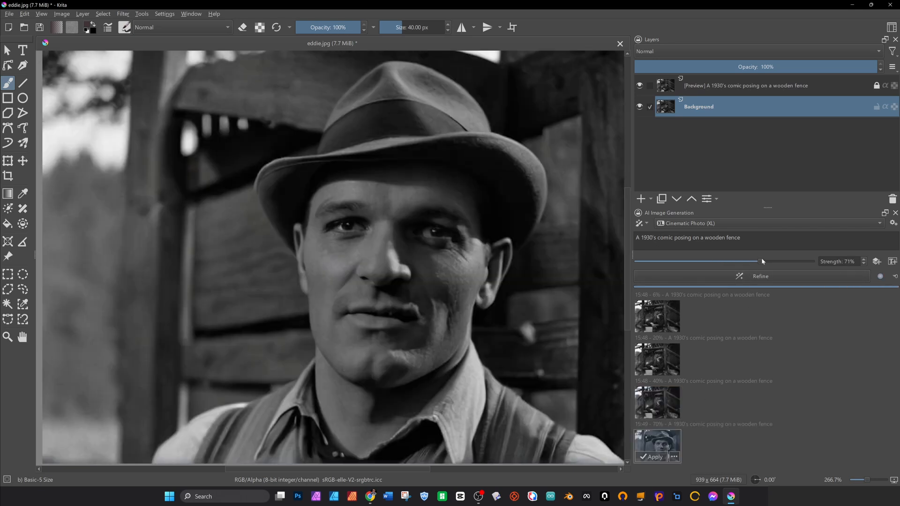
pyautogui.click(723, 275)
pyautogui.click(659, 457)
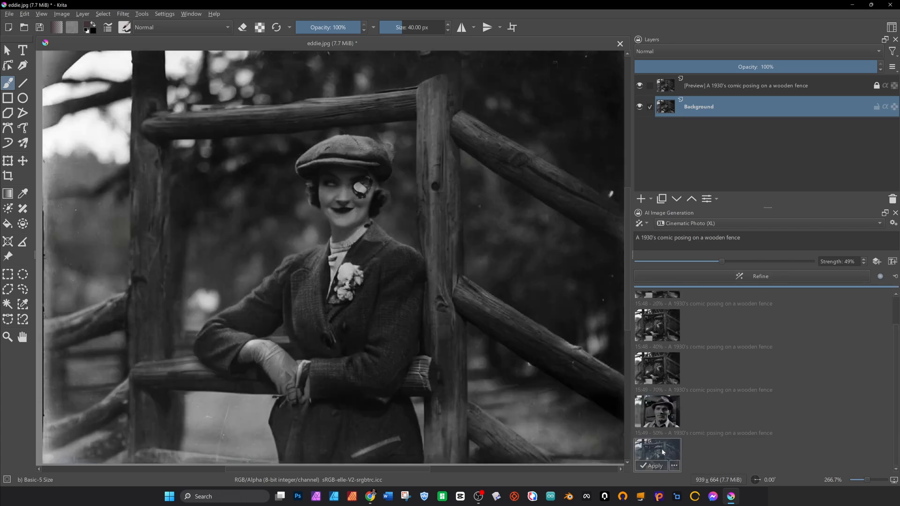
# Step: Switch the style to Comic & Anime, refine at 23% strength and preview the result
pyautogui.click(685, 224)
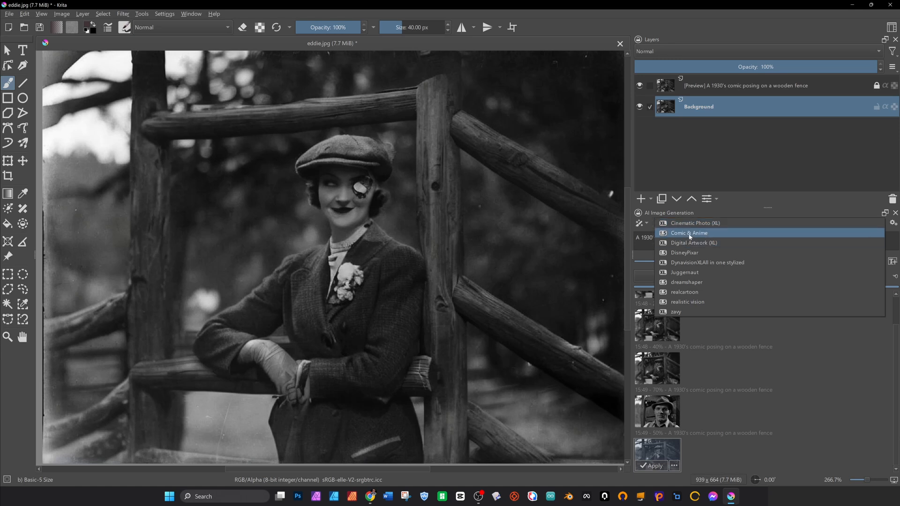
pyautogui.click(691, 233)
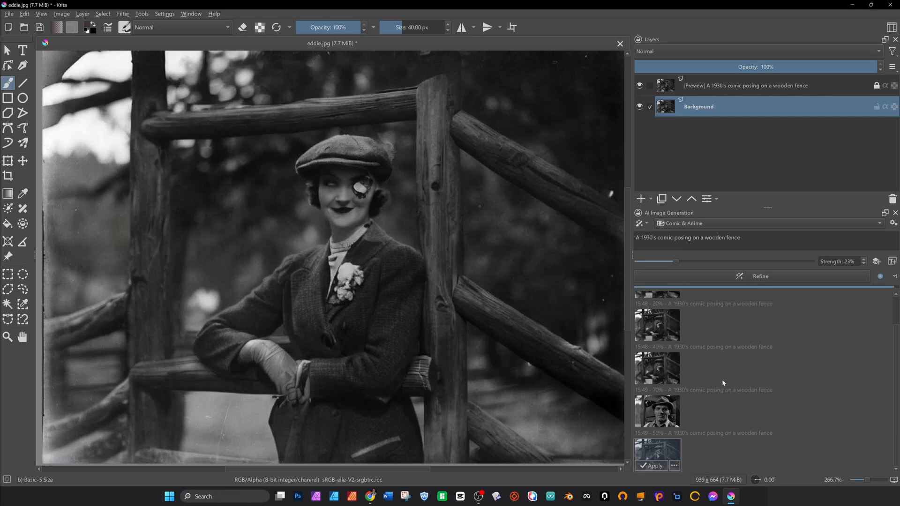
pyautogui.click(658, 457)
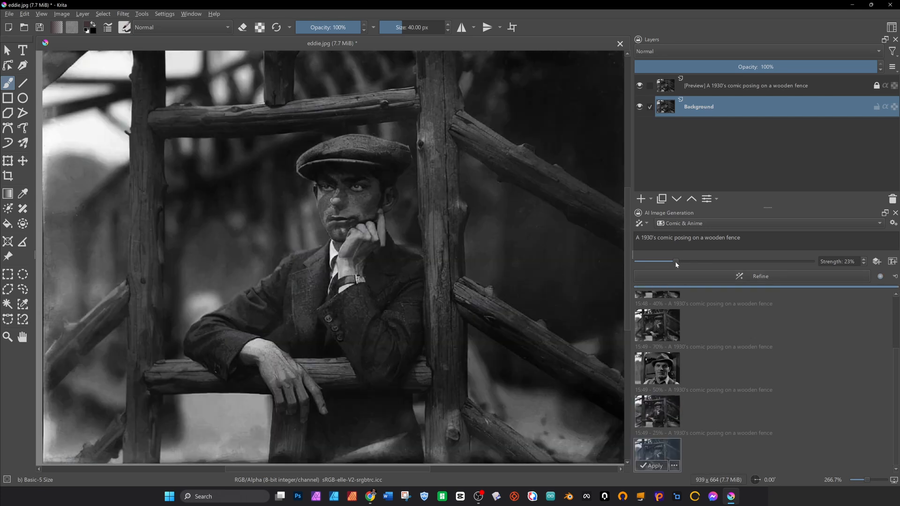
# Step: Refine with Comic & Anime at 39% strength and compare the preview with the original
pyautogui.click(709, 281)
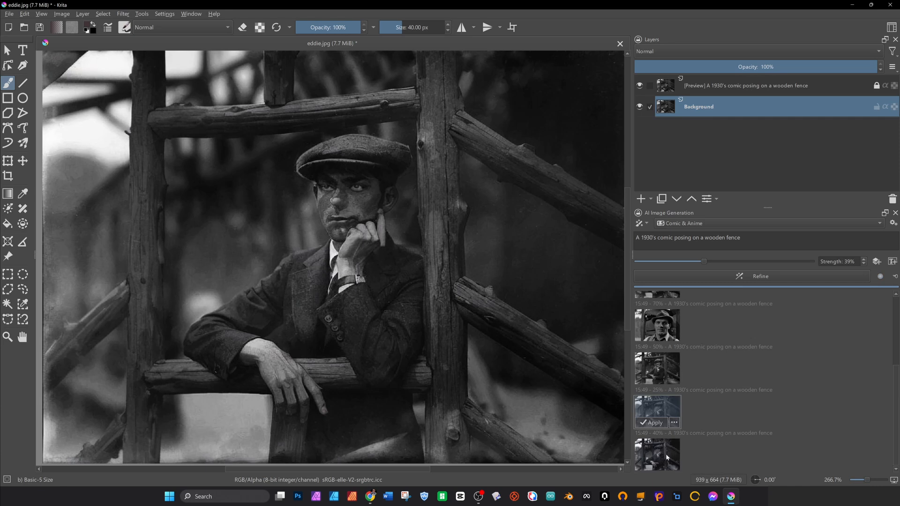
pyautogui.click(666, 455)
pyautogui.click(657, 446)
pyautogui.click(657, 447)
pyautogui.click(658, 449)
# Step: Switch the style to Juggernaut, refine at 39% strength and preview the result
pyautogui.click(750, 223)
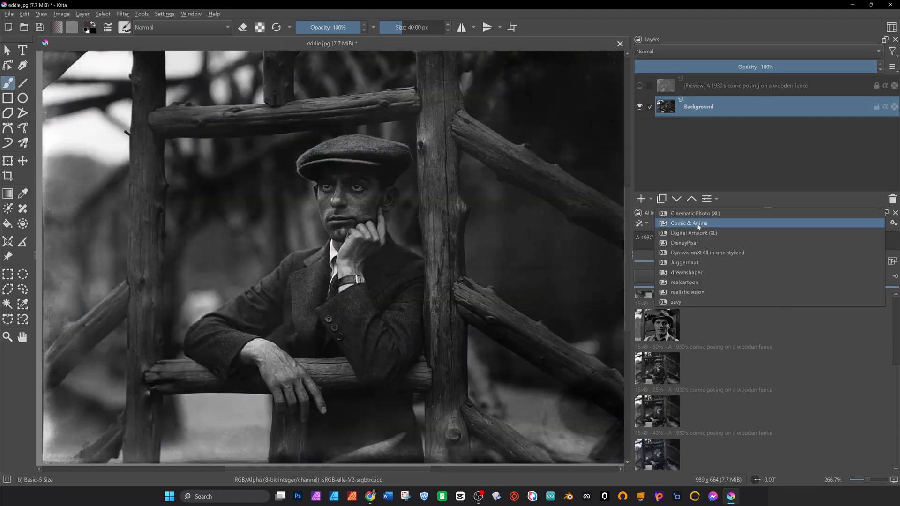
pyautogui.click(682, 266)
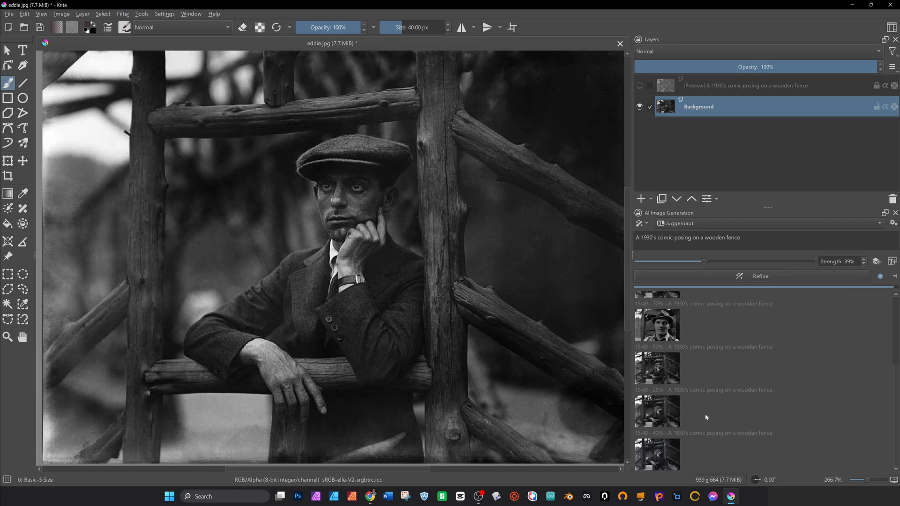
pyautogui.click(702, 456)
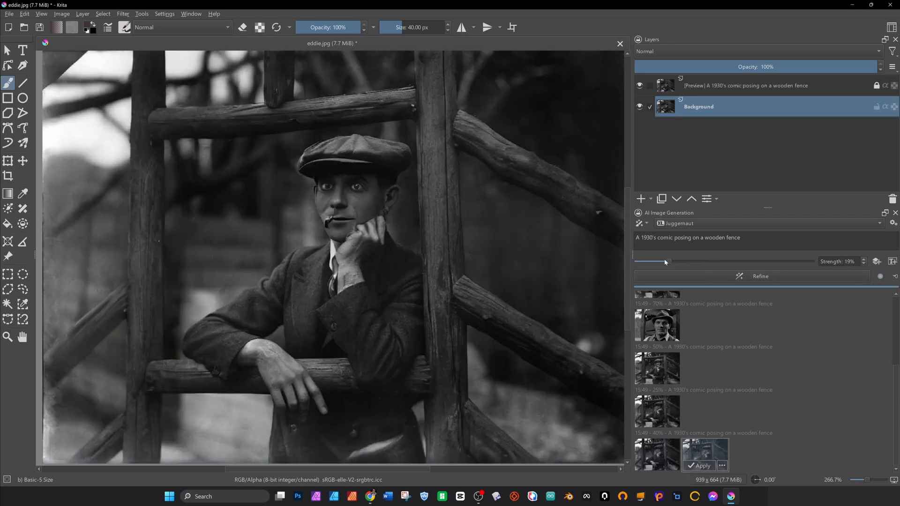
# Step: Try a Juggernaut refinement at 15% strength as an applied layer and discard the generated image
pyautogui.click(676, 278)
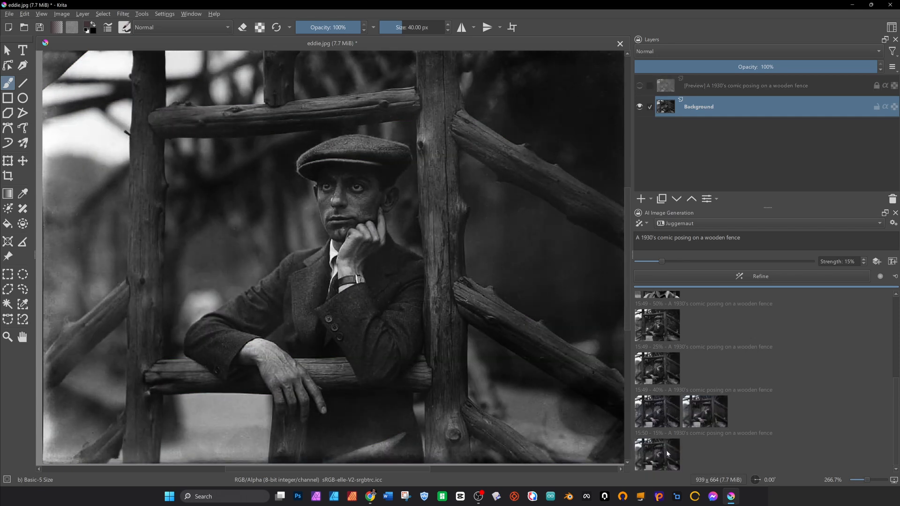
pyautogui.click(666, 450)
pyautogui.click(669, 464)
pyautogui.click(676, 446)
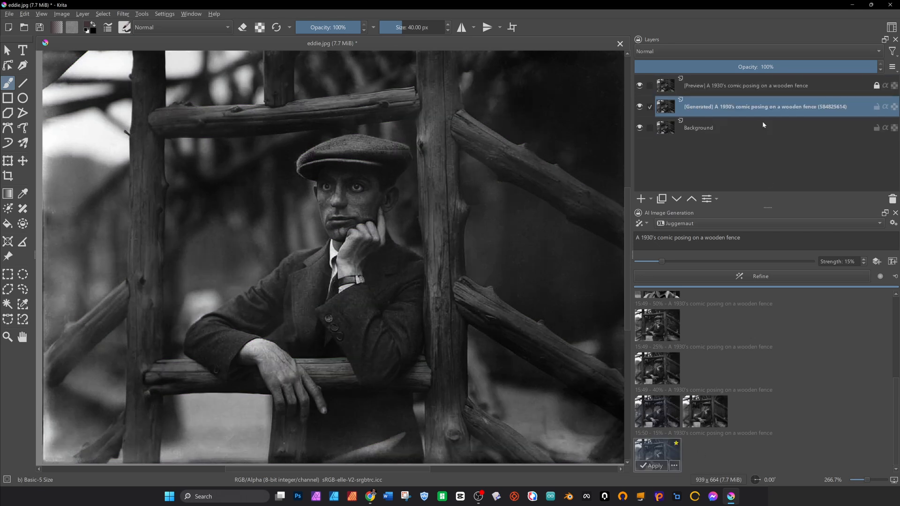
pyautogui.click(677, 467)
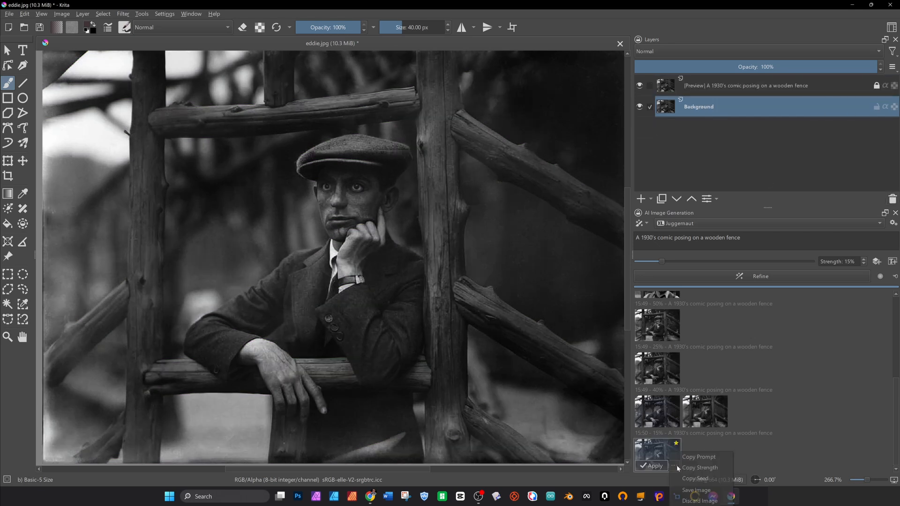
pyautogui.click(699, 500)
# Step: Refine with the DynavisionXLAll in one stylized style at 15% strength and apply the result as a layer
pyautogui.click(689, 223)
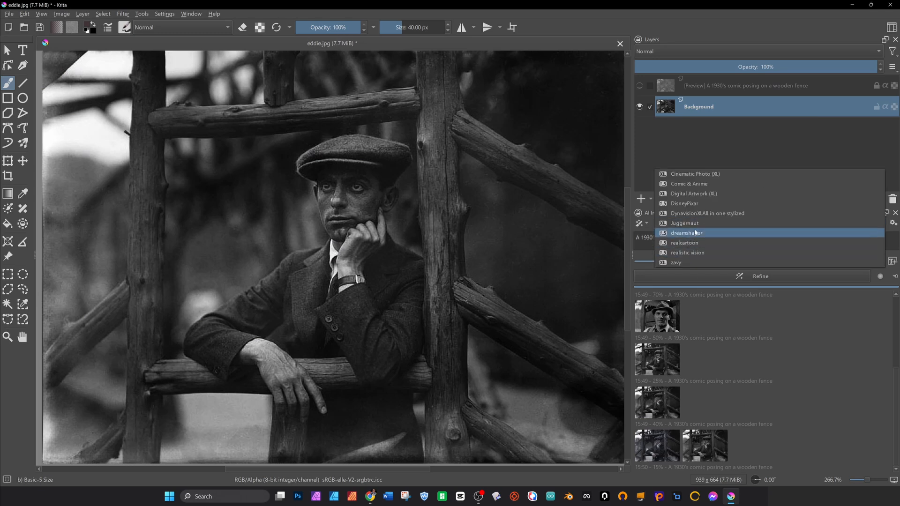
pyautogui.click(700, 213)
pyautogui.click(706, 276)
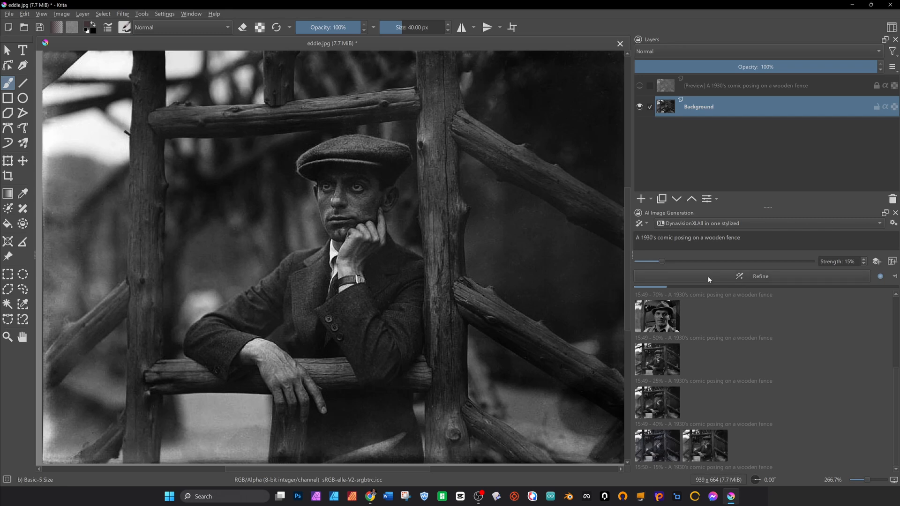
pyautogui.doubleClick(662, 464)
pyautogui.scroll(5, 666, 399)
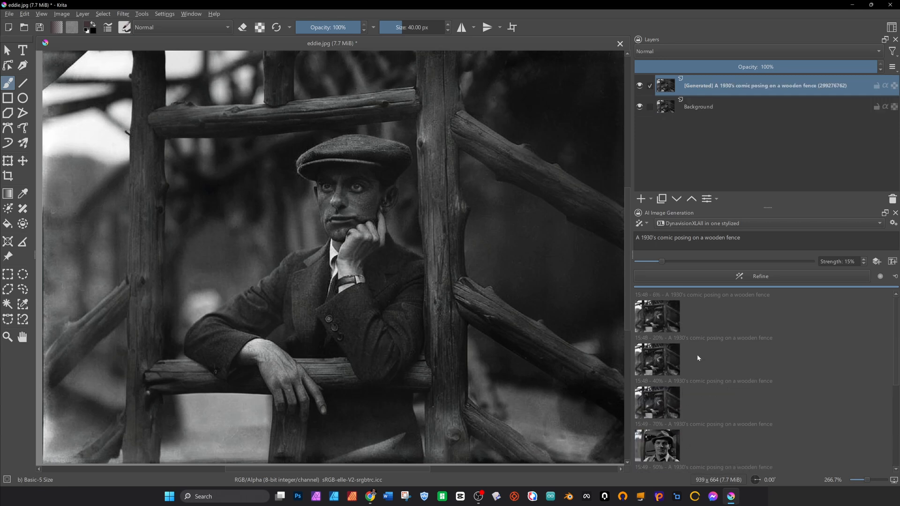
# Step: Delete the generated layer and preview the 6% strength result over the original photo
pyautogui.click(658, 317)
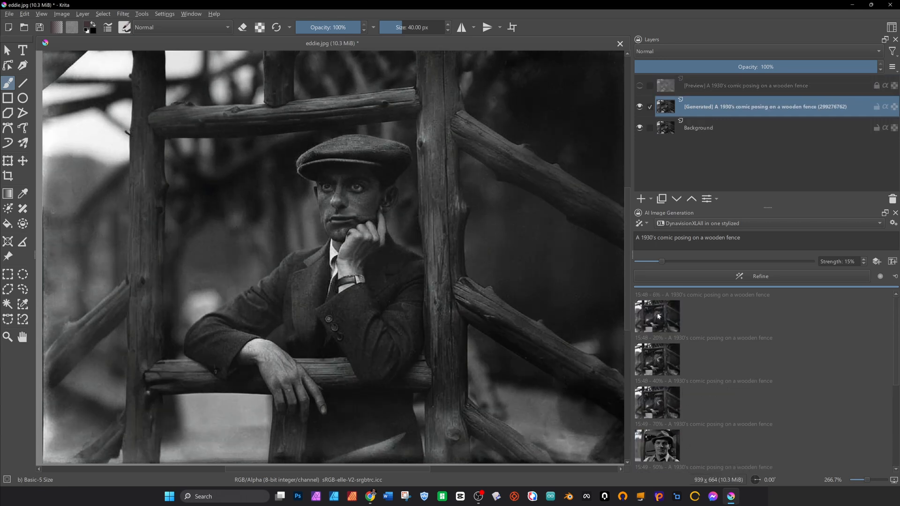
pyautogui.click(892, 199)
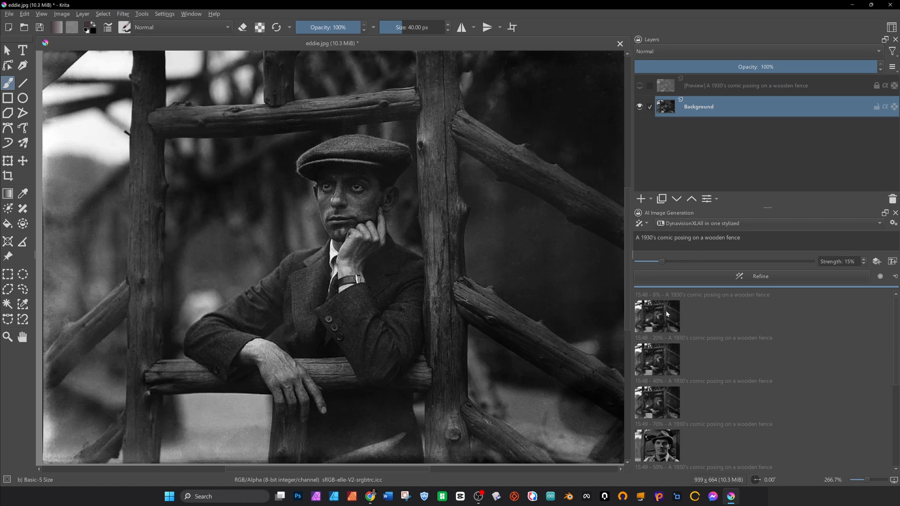
pyautogui.moveTo(661, 317)
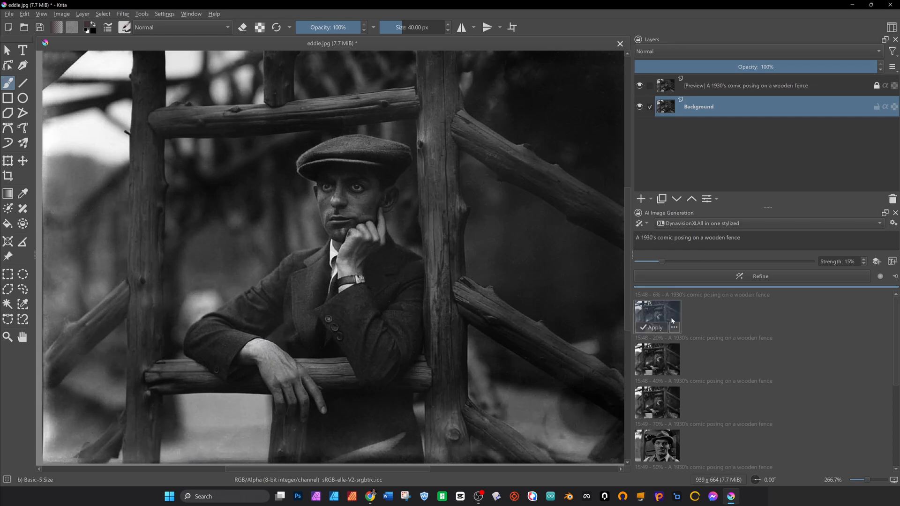
pyautogui.click(10, 14)
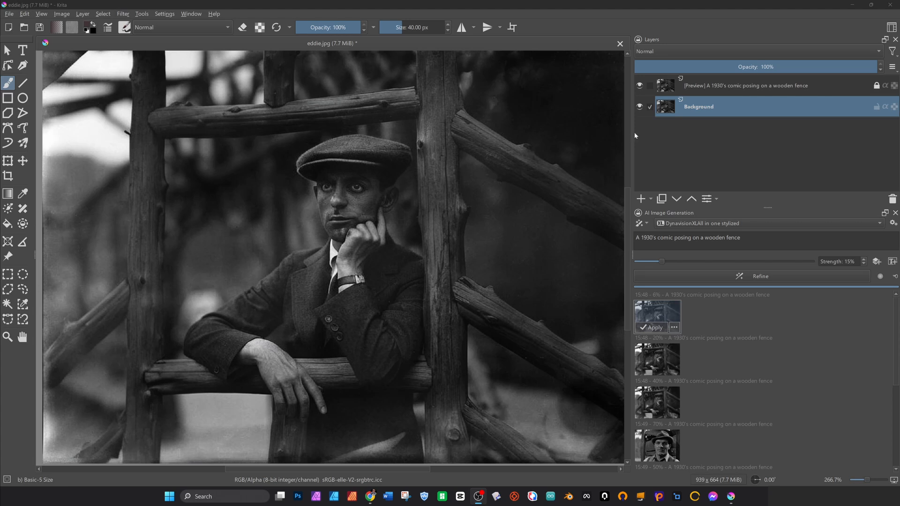
# Step: Upscale the image 2x, refining it with Cinematic Photo (XL) at 24% strength, and inspect the man close up
pyautogui.click(641, 223)
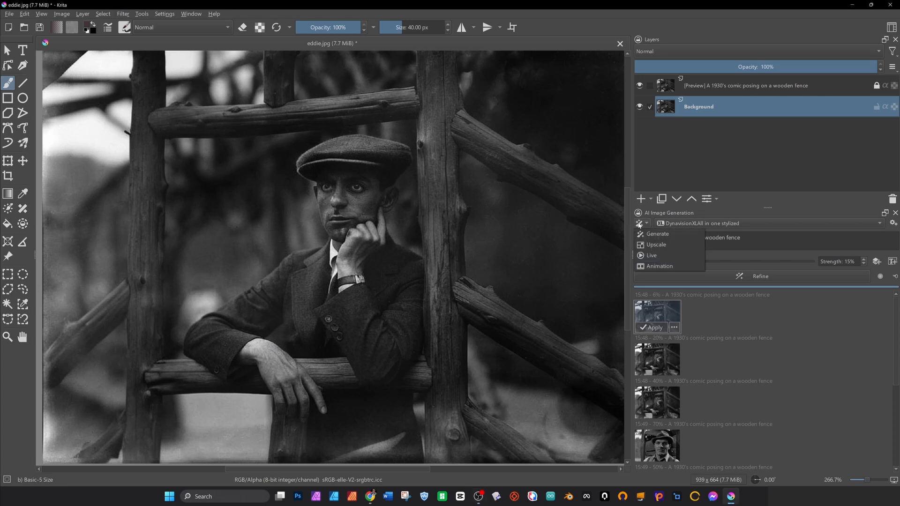
pyautogui.click(655, 246)
pyautogui.click(709, 277)
pyautogui.click(705, 235)
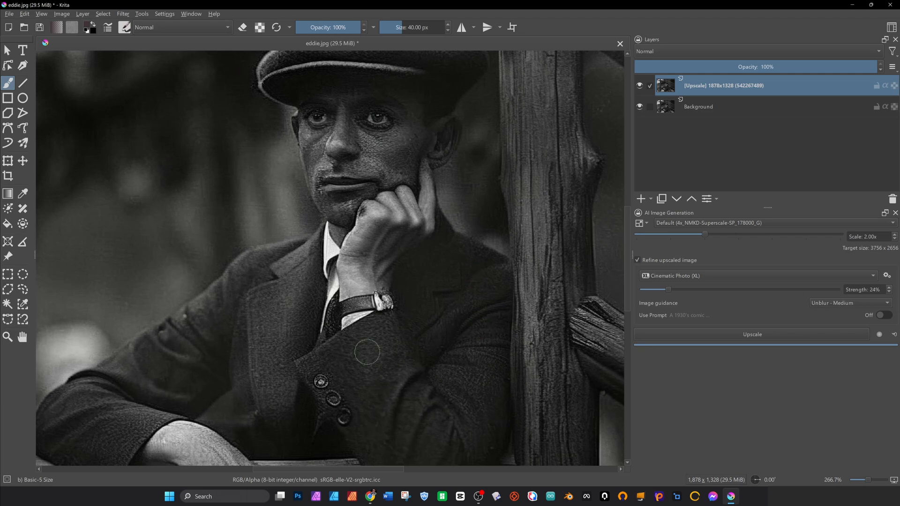
pyautogui.scroll(-3, 367, 352)
pyautogui.scroll(2, 398, 344)
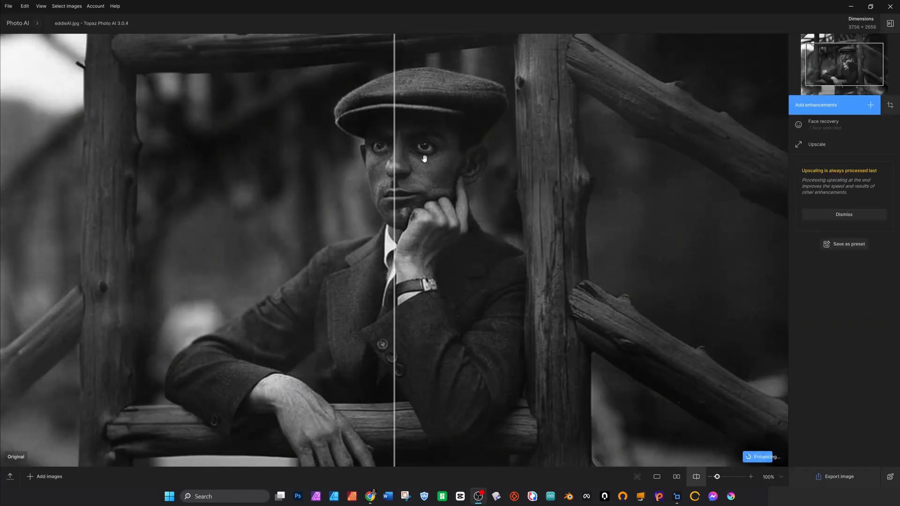
# Step: Switch to Topaz Photo AI, compare eddieAI.jpg before and after enhancement, and remove its Face recovery enhancement
pyautogui.moveTo(392, 282); pyautogui.dragTo(135, 282)
pyautogui.moveTo(828, 127)
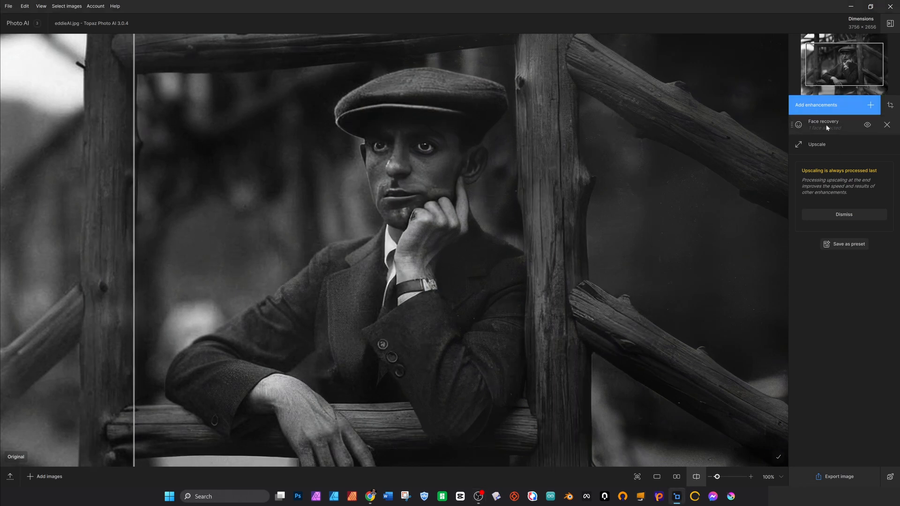
pyautogui.click(886, 124)
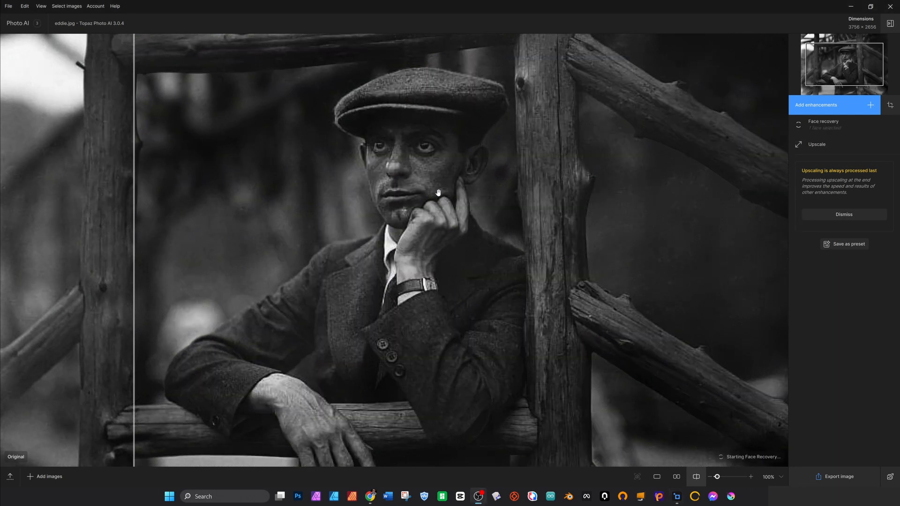
# Step: Compare eddie.jpg before and after enhancement and remove its Face recovery enhancement
pyautogui.moveTo(133, 205); pyautogui.dragTo(275, 261)
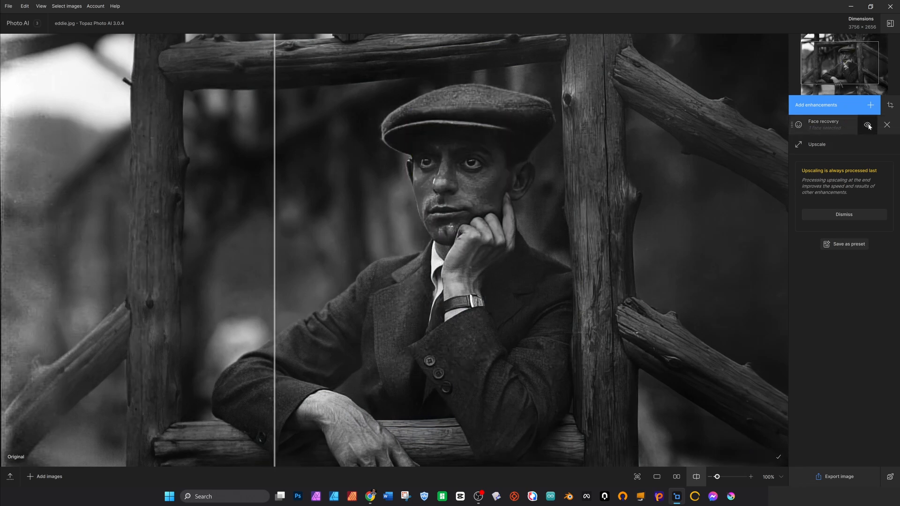
pyautogui.click(887, 125)
pyautogui.moveTo(291, 199); pyautogui.dragTo(225, 244)
# Step: Set the Upscale AI model to High Fidelity (v2) at 4x and export the image
pyautogui.click(828, 133)
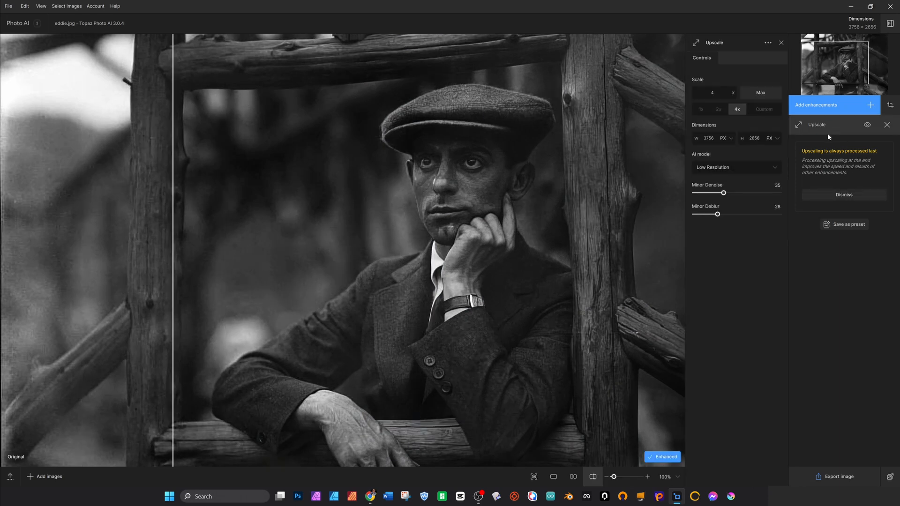
pyautogui.click(729, 169)
pyautogui.click(727, 193)
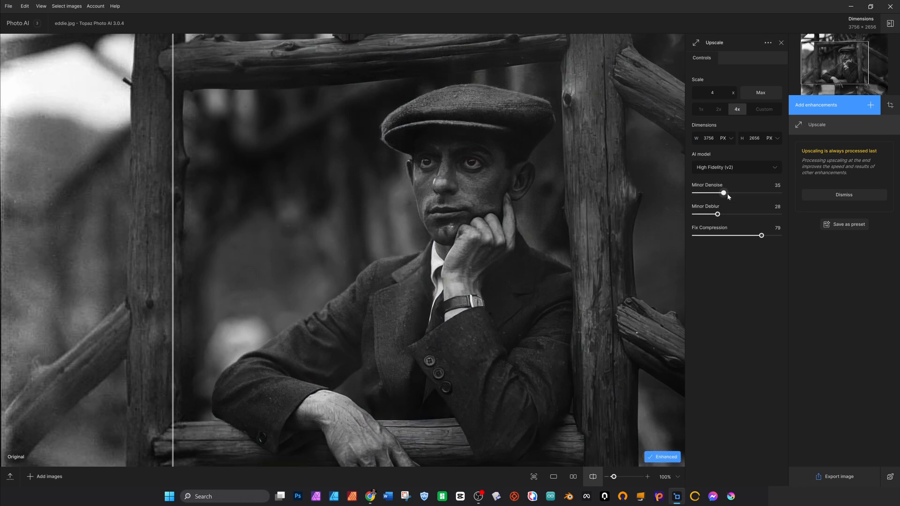
pyautogui.click(822, 476)
pyautogui.click(656, 382)
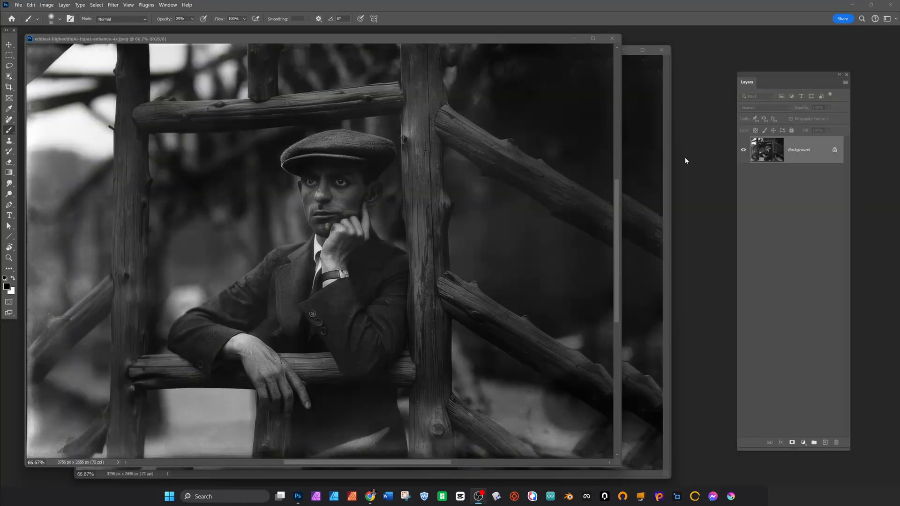
# Step: Switch to Photoshop and copy the eddieAI upscale into the eddieai-higheddie-topaz-enhance-4x.jpeg document as a layer aligned over the background
pyautogui.click(671, 160)
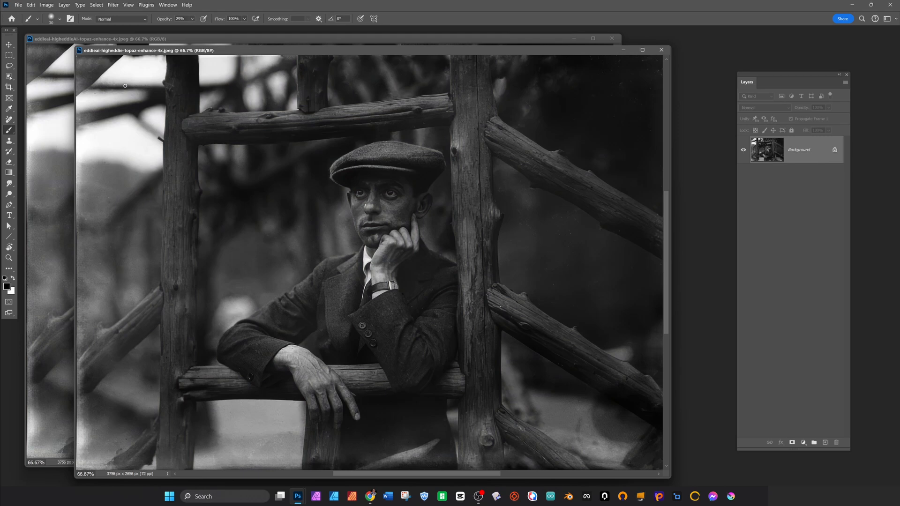
pyautogui.click(112, 39)
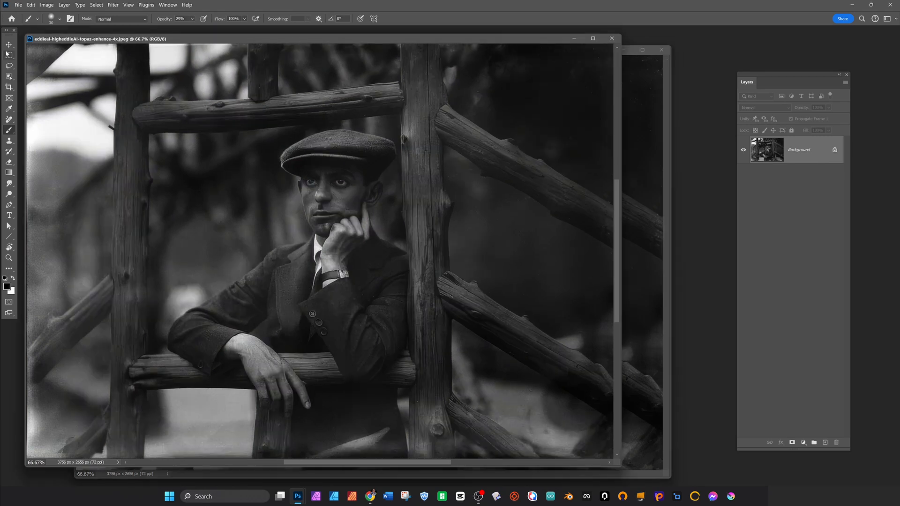
pyautogui.press('v')
pyautogui.moveTo(321, 199); pyautogui.dragTo(648, 231)
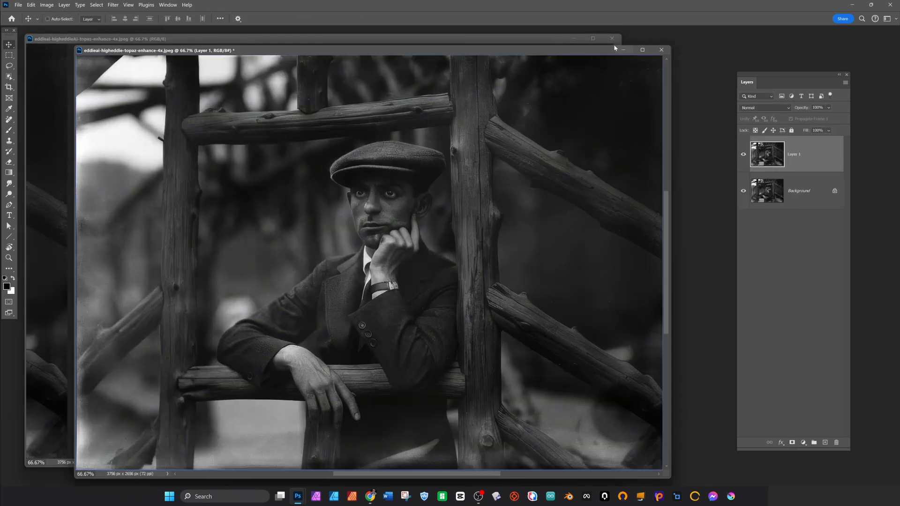
# Step: Close the other upscale's document and toggle Layer 1's visibility to compare it with the background
pyautogui.click(612, 38)
pyautogui.click(741, 155)
pyautogui.click(742, 154)
pyautogui.click(742, 155)
pyautogui.click(742, 154)
pyautogui.click(742, 155)
pyautogui.click(742, 154)
pyautogui.click(742, 156)
pyautogui.click(743, 155)
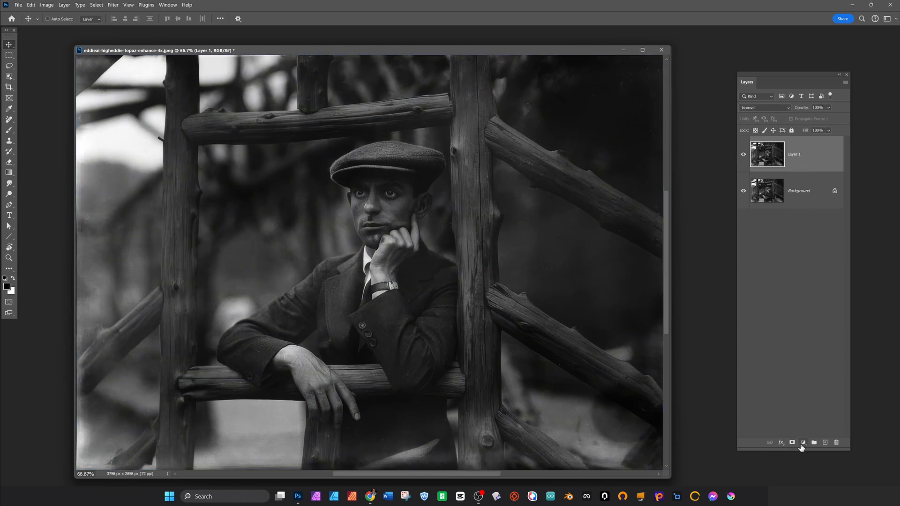
# Step: Add a layer mask to Layer 1, dock the document window, and invert the mask to black
pyautogui.click(792, 442)
pyautogui.moveTo(583, 51); pyautogui.dragTo(576, 33)
pyautogui.click(743, 155)
pyautogui.click(742, 155)
pyautogui.click(743, 155)
pyautogui.click(743, 155)
pyautogui.hotkey('ctrl', 'i')
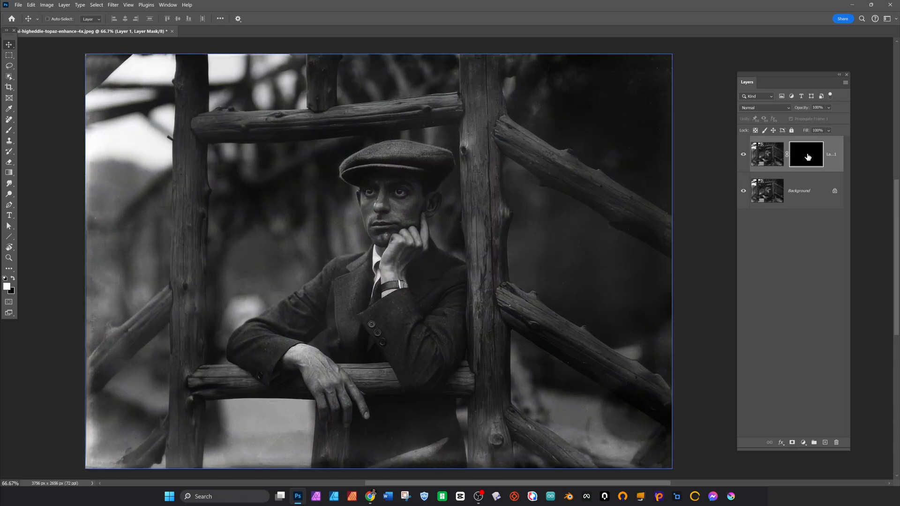
# Step: Paint white on Layer 1's mask along the photo's left and bottom edges and right-hand branches with a 600 px brush at 100% opacity
pyautogui.click(9, 130)
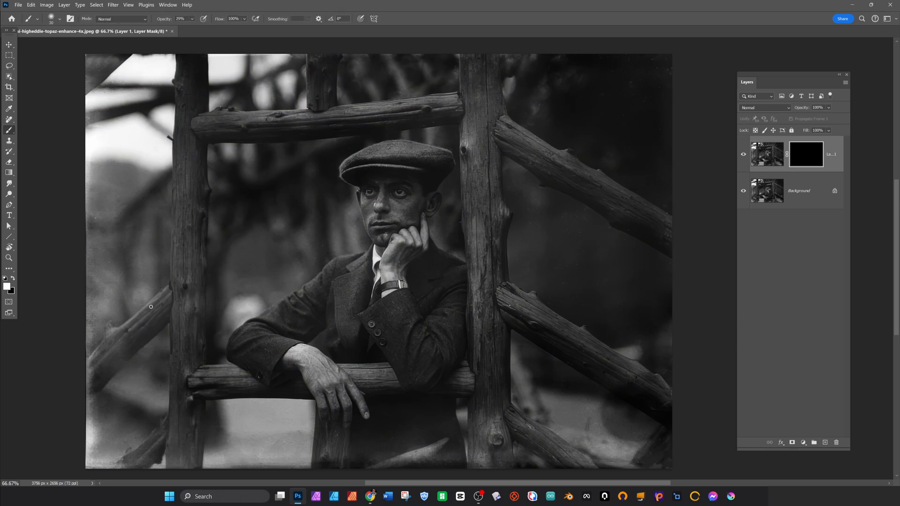
pyautogui.press(']')
pyautogui.press(']')
pyautogui.press(']')
pyautogui.press(']')
pyautogui.press(']')
pyautogui.press(']')
pyautogui.press(']')
pyautogui.press(']')
pyautogui.press(']')
pyautogui.press(']')
pyautogui.press(']')
pyautogui.press(']')
pyautogui.press(']')
pyautogui.click(274, 439)
pyautogui.press('9')
pyautogui.moveTo(268, 447)
pyautogui.mouseDown()
pyautogui.moveTo(192, 442)
pyautogui.moveTo(114, 421)
pyautogui.moveTo(84, 431)
pyautogui.mouseUp()
pyautogui.moveTo(210, 31); pyautogui.dragTo(214, 32)
pyautogui.moveTo(105, 74)
pyautogui.mouseDown()
pyautogui.moveTo(121, 164)
pyautogui.moveTo(111, 265)
pyautogui.moveTo(127, 239)
pyautogui.moveTo(104, 290)
pyautogui.mouseUp()
pyautogui.moveTo(544, 213)
pyautogui.mouseDown()
pyautogui.moveTo(606, 301)
pyautogui.moveTo(606, 430)
pyautogui.moveTo(553, 385)
pyautogui.moveTo(676, 465)
pyautogui.mouseUp()
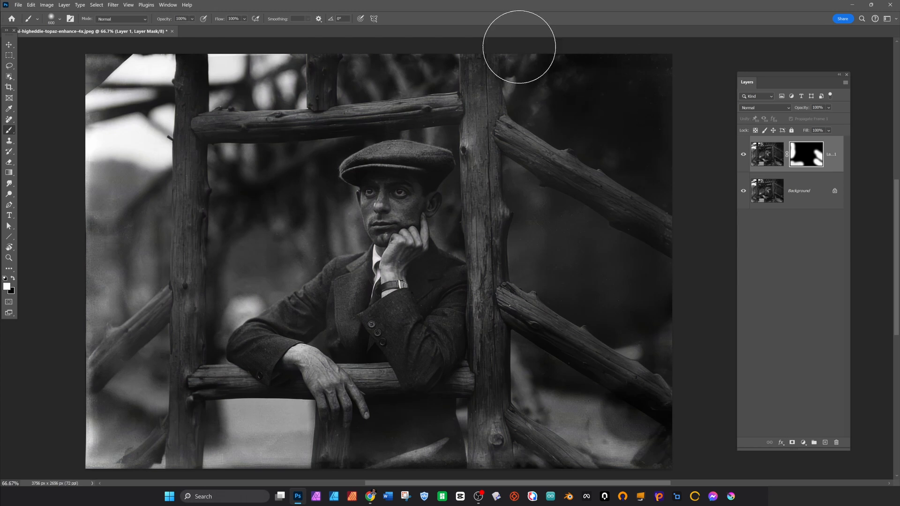
# Step: Paint white on the mask over both jacket sleeves, the lapel and the jacket front to reveal Layer 1's fabric texture
pyautogui.moveTo(257, 347)
pyautogui.mouseDown()
pyautogui.moveTo(253, 333)
pyautogui.moveTo(270, 307)
pyautogui.mouseUp()
pyautogui.moveTo(408, 336); pyautogui.dragTo(450, 291)
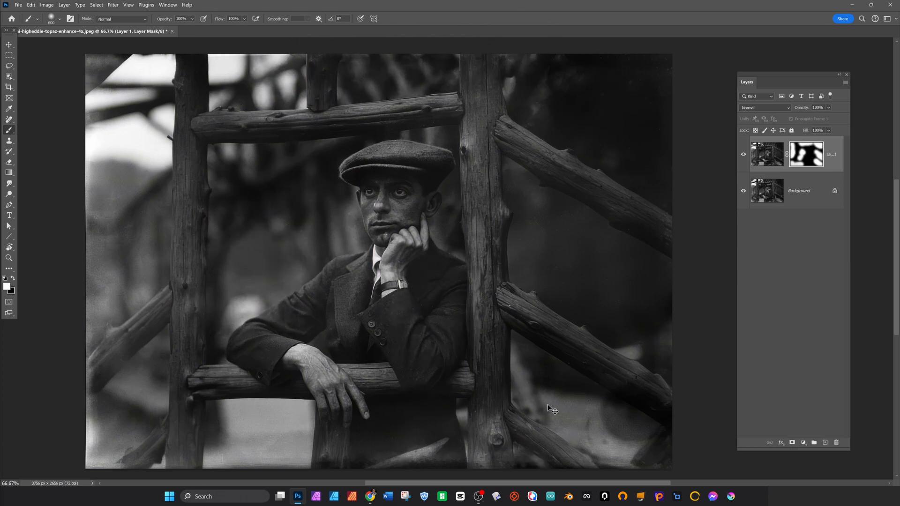
pyautogui.scroll(5, 509, 361)
pyautogui.moveTo(414, 233)
pyautogui.mouseDown()
pyautogui.moveTo(374, 241)
pyautogui.moveTo(446, 164)
pyautogui.moveTo(488, 211)
pyautogui.moveTo(414, 235)
pyautogui.mouseUp()
pyautogui.moveTo(253, 225); pyautogui.dragTo(442, 223)
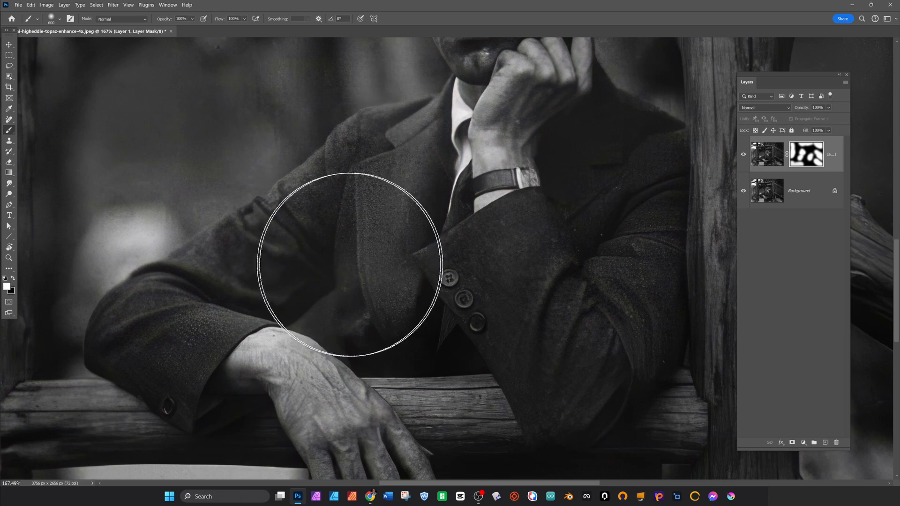
pyautogui.moveTo(396, 267); pyautogui.dragTo(458, 322)
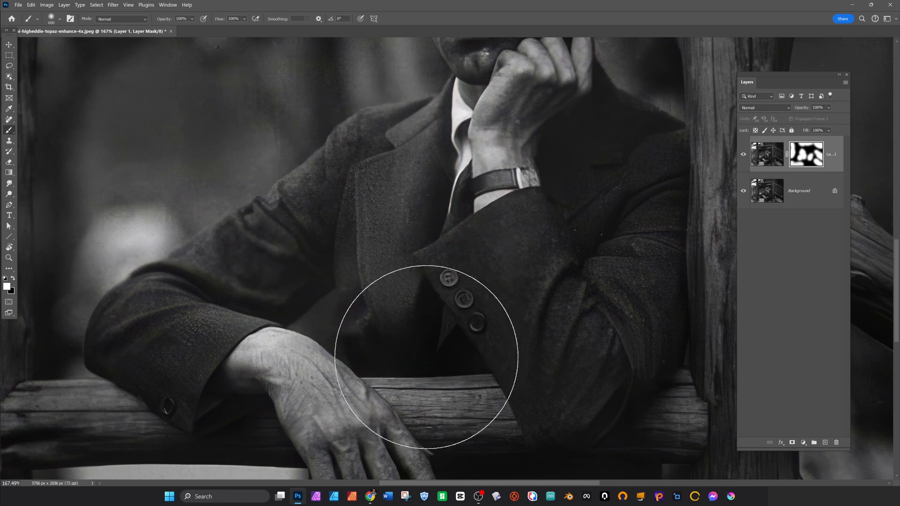
pyautogui.moveTo(417, 375); pyautogui.dragTo(450, 226)
pyautogui.moveTo(392, 283); pyautogui.dragTo(400, 297)
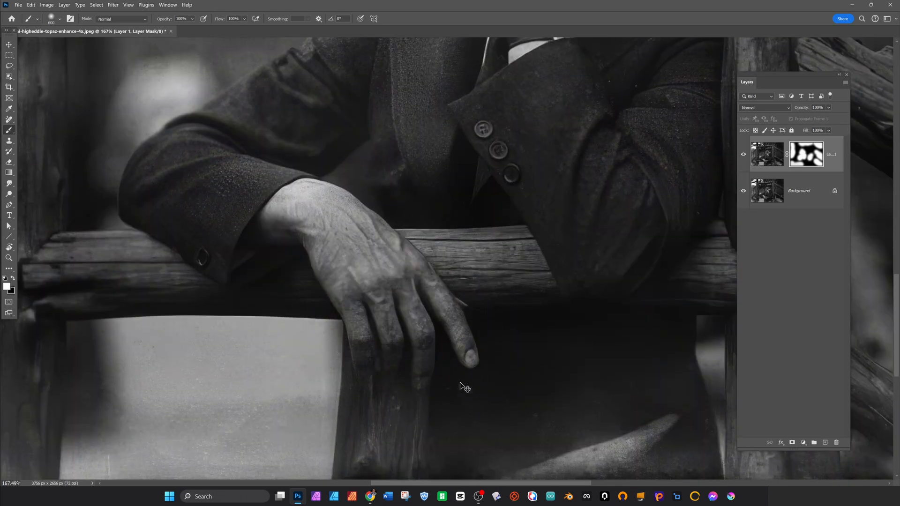
# Step: Reduce the brush to 150 px and refine the mask around the lowered hand, the log rail and the bent elbow
pyautogui.press('[')
pyautogui.press('[')
pyautogui.press('[')
pyautogui.press('[')
pyautogui.press('[')
pyautogui.press('[')
pyautogui.press('[')
pyautogui.press('x')
pyautogui.press('x')
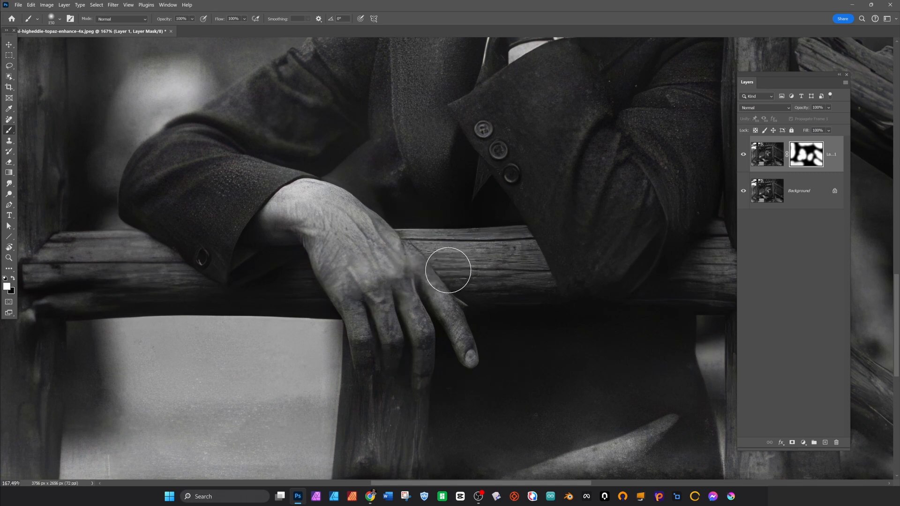
pyautogui.moveTo(551, 304); pyautogui.dragTo(549, 322)
pyautogui.moveTo(533, 417); pyautogui.dragTo(574, 261)
pyautogui.moveTo(244, 191); pyautogui.dragTo(262, 442)
# Step: Touch up Layer 1's mask around the raised wrist and hand with black as the foreground colour
pyautogui.press('x')
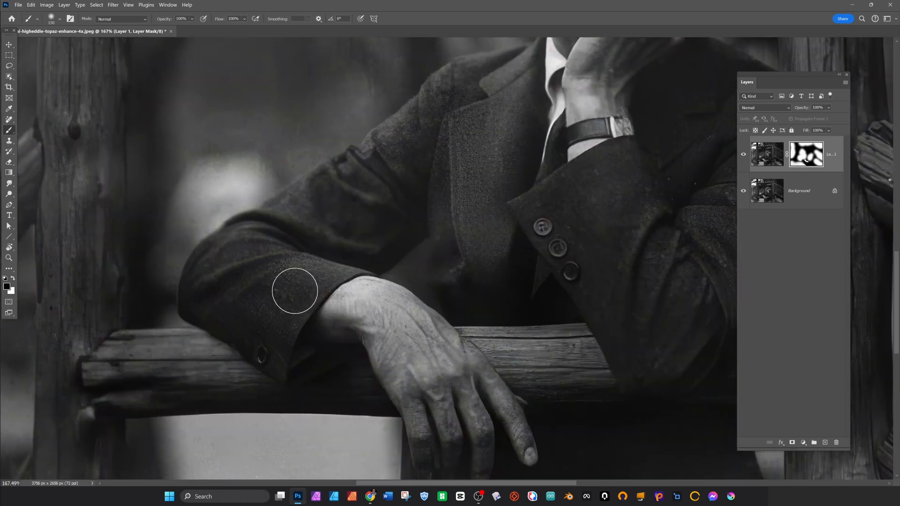
pyautogui.moveTo(627, 126)
pyautogui.mouseDown()
pyautogui.moveTo(508, 327)
pyautogui.moveTo(446, 343)
pyautogui.mouseUp()
pyautogui.press('x')
pyautogui.press('x')
pyautogui.moveTo(492, 325); pyautogui.dragTo(507, 321)
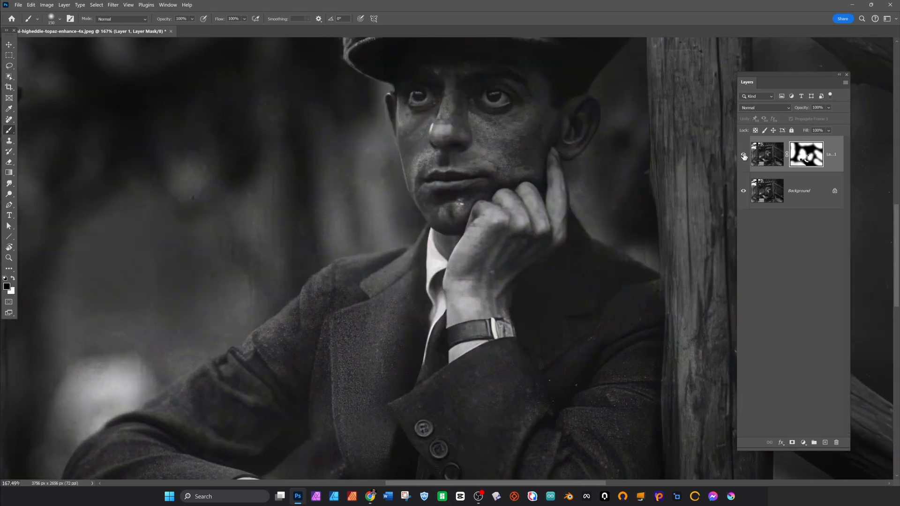
pyautogui.moveTo(610, 236); pyautogui.dragTo(573, 340)
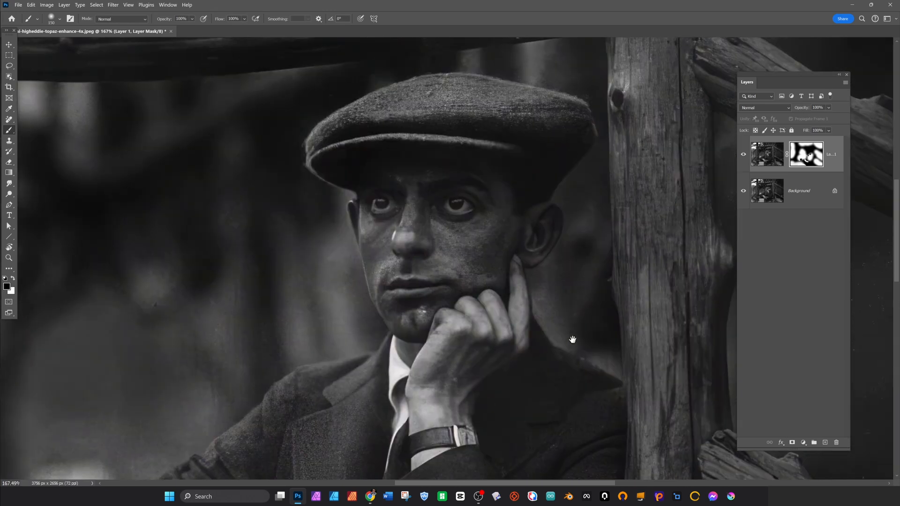
# Step: Paint white on the mask over the chin and the flat cap, and toggle Layer 1's visibility to check the blend
pyautogui.press('x')
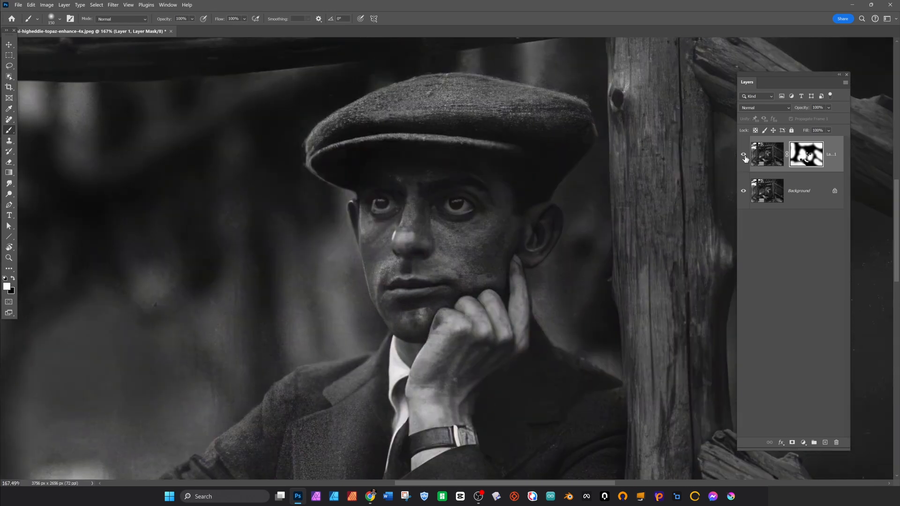
pyautogui.press('x')
pyautogui.press('x')
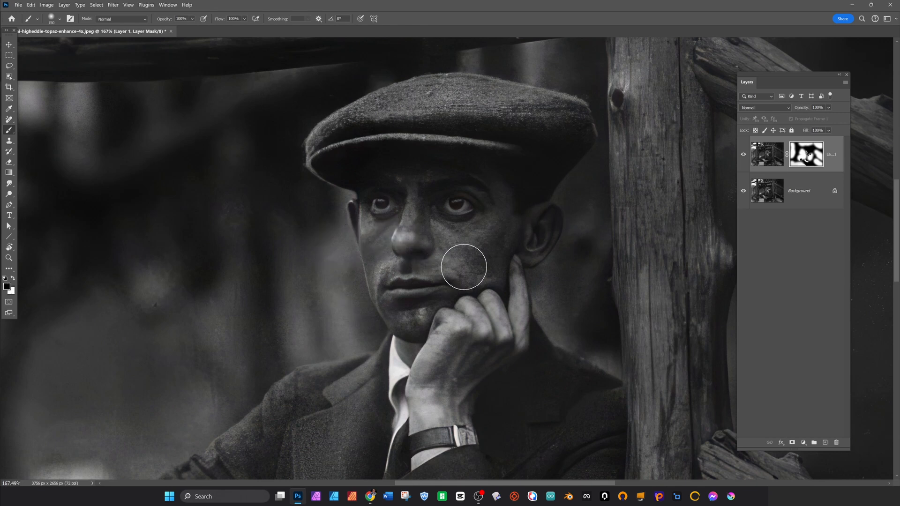
pyautogui.press('x')
pyautogui.moveTo(355, 98)
pyautogui.mouseDown()
pyautogui.moveTo(497, 81)
pyautogui.moveTo(541, 91)
pyautogui.mouseUp()
pyautogui.click(744, 155)
pyautogui.click(743, 155)
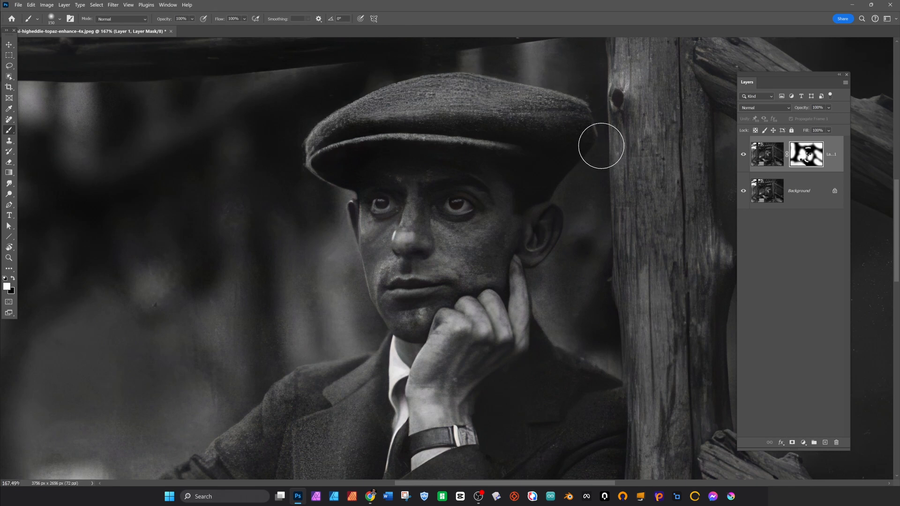
# Step: Add a new empty layer and clean up flaws along the photo's bottom edge with the Remove Tool
pyautogui.scroll(-5, 577, 274)
pyautogui.moveTo(593, 350); pyautogui.dragTo(486, 295)
pyautogui.scroll(-1, 518, 348)
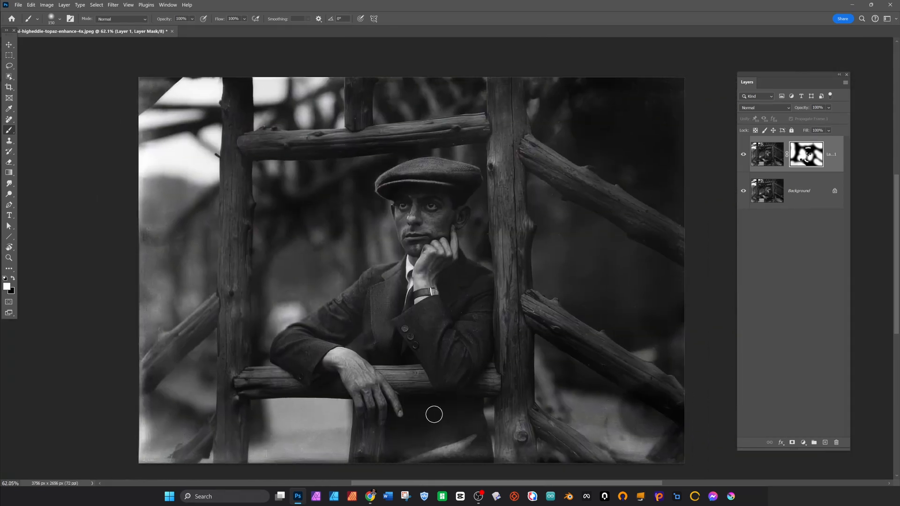
pyautogui.click(825, 442)
pyautogui.press('x')
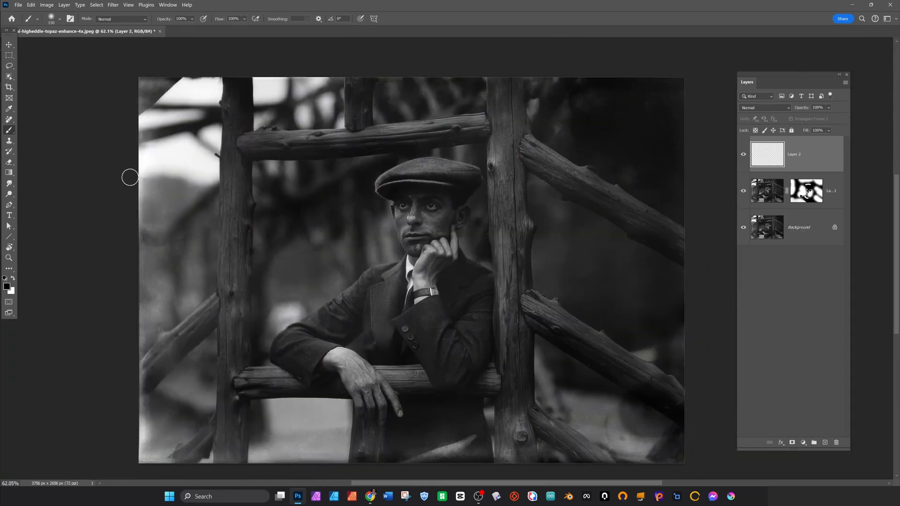
pyautogui.click(9, 120)
pyautogui.scroll(5, 592, 430)
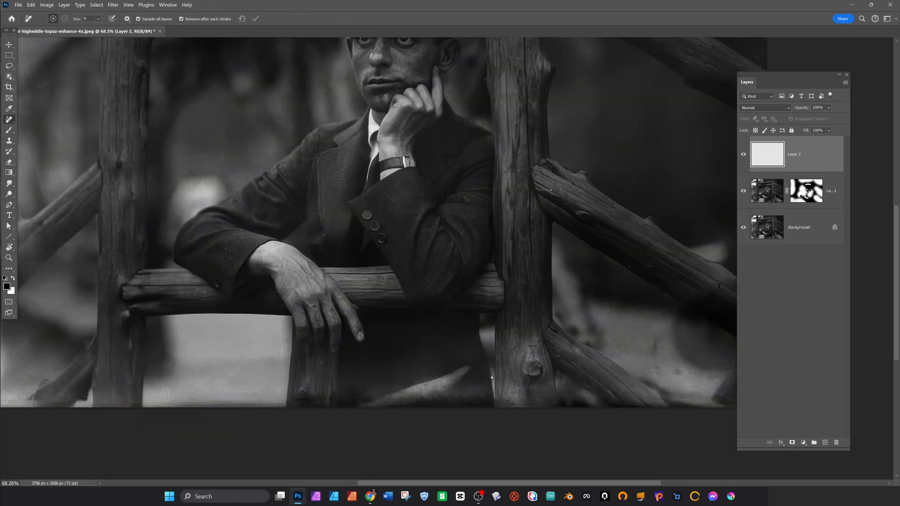
pyautogui.moveTo(472, 406); pyautogui.dragTo(403, 406)
pyautogui.moveTo(358, 362); pyautogui.dragTo(313, 373)
pyautogui.moveTo(415, 365); pyautogui.dragTo(362, 382)
# Step: Set the Remove Tool size to 45 and remove spots below the log rail and around the lower posts
pyautogui.press('[')
pyautogui.press('[')
pyautogui.click(515, 305)
pyautogui.moveTo(543, 409); pyautogui.dragTo(565, 420)
pyautogui.moveTo(226, 346); pyautogui.dragTo(226, 360)
pyautogui.moveTo(185, 413); pyautogui.dragTo(207, 426)
pyautogui.moveTo(287, 399); pyautogui.dragTo(298, 421)
pyautogui.moveTo(404, 419)
pyautogui.mouseDown()
pyautogui.moveTo(456, 360)
pyautogui.moveTo(388, 422)
pyautogui.mouseUp()
pyautogui.moveTo(352, 398); pyautogui.dragTo(291, 406)
pyautogui.moveTo(45, 398); pyautogui.dragTo(309, 366)
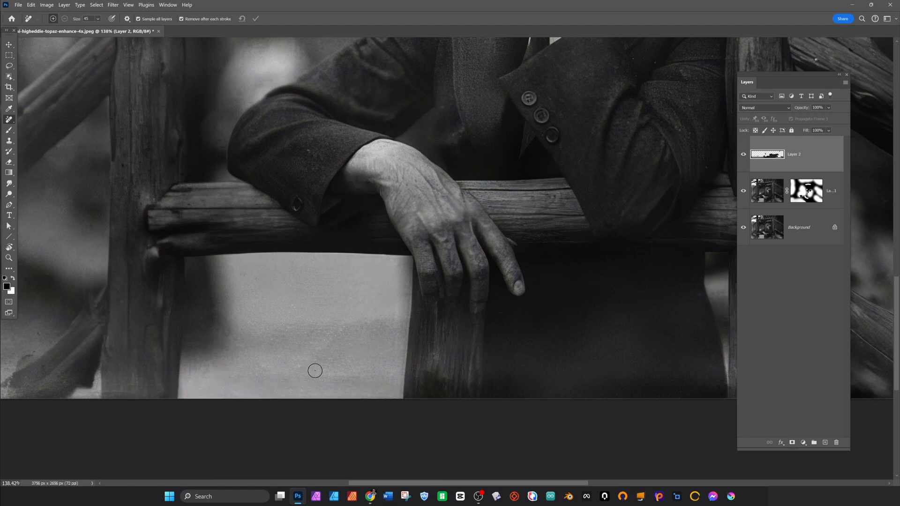
# Step: Remove the speckles and edge damage around the diagonal branches in the photo's lower-left corner
pyautogui.moveTo(120, 376); pyautogui.dragTo(432, 412)
pyautogui.moveTo(343, 392); pyautogui.dragTo(317, 424)
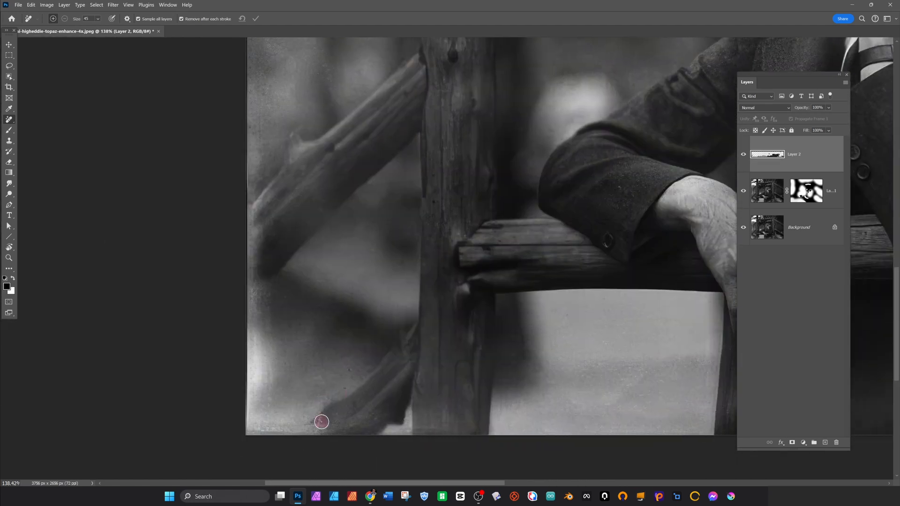
pyautogui.moveTo(267, 274); pyautogui.dragTo(248, 273)
pyautogui.moveTo(251, 200)
pyautogui.mouseDown()
pyautogui.moveTo(253, 315)
pyautogui.moveTo(246, 269)
pyautogui.moveTo(247, 296)
pyautogui.mouseUp()
pyautogui.moveTo(296, 209); pyautogui.dragTo(326, 413)
pyautogui.moveTo(281, 351)
pyautogui.mouseDown()
pyautogui.moveTo(287, 127)
pyautogui.moveTo(295, 117)
pyautogui.mouseUp()
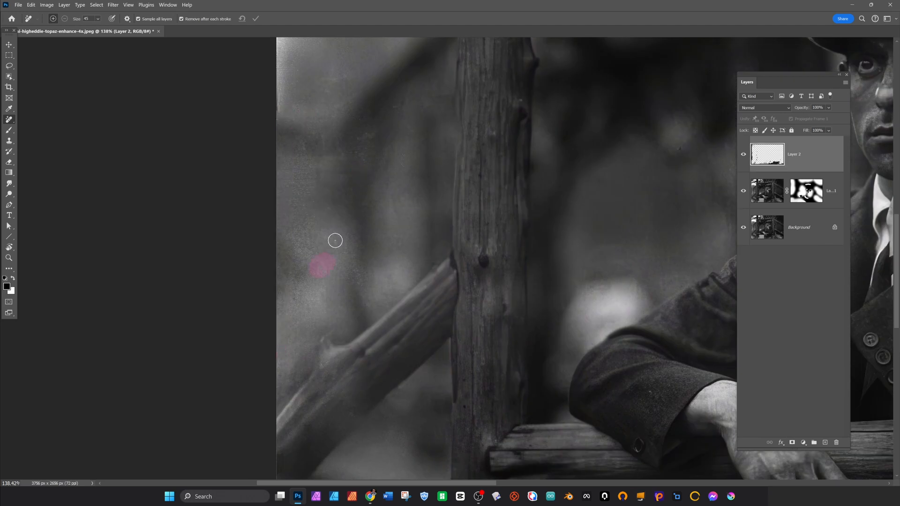
# Step: Remove the blemishes in the blurred background up the photo's left side to its upper corner
pyautogui.moveTo(350, 82); pyautogui.dragTo(389, 289)
pyautogui.moveTo(318, 380); pyautogui.dragTo(319, 146)
pyautogui.moveTo(322, 120); pyautogui.dragTo(358, 113)
pyautogui.moveTo(458, 152); pyautogui.dragTo(458, 302)
pyautogui.moveTo(319, 216)
pyautogui.mouseDown()
pyautogui.moveTo(335, 199)
pyautogui.moveTo(349, 139)
pyautogui.mouseUp()
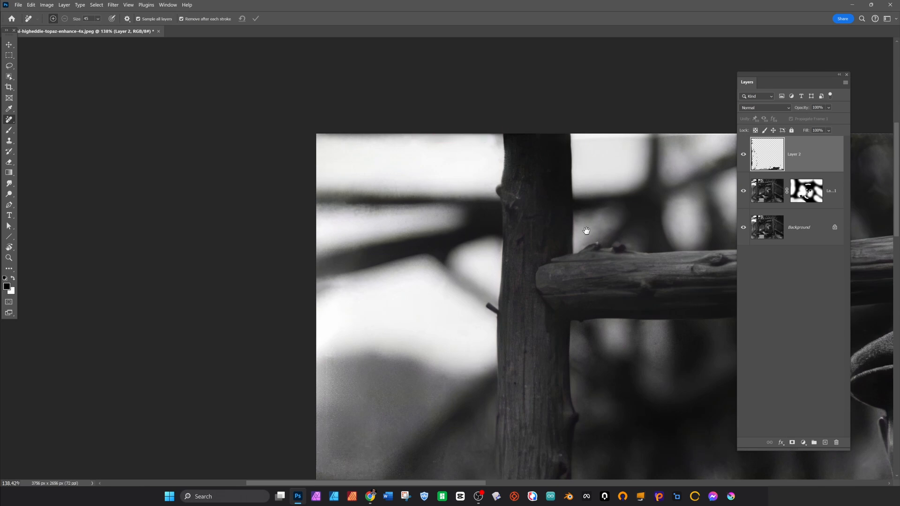
# Step: Remove the flaws along the photo's top edge, working across to the dark upper-right corner
pyautogui.hscroll(5, 584, 233)
pyautogui.scroll(1, 584, 233)
pyautogui.moveTo(423, 172); pyautogui.dragTo(408, 173)
pyautogui.hscroll(5, 479, 239)
pyautogui.scroll(-1, 478, 239)
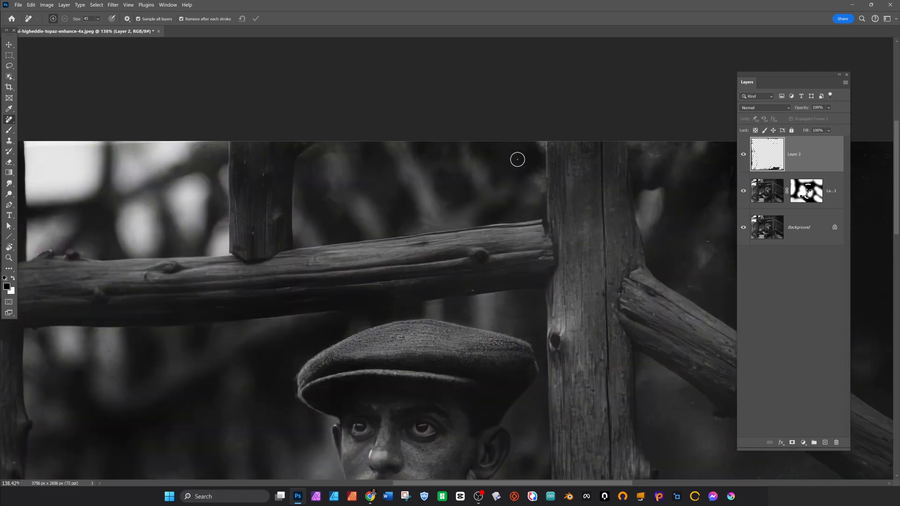
pyautogui.hscroll(9, 517, 159)
pyautogui.scroll(1, 517, 159)
pyautogui.click(398, 247)
pyautogui.moveTo(434, 156); pyautogui.dragTo(676, 189)
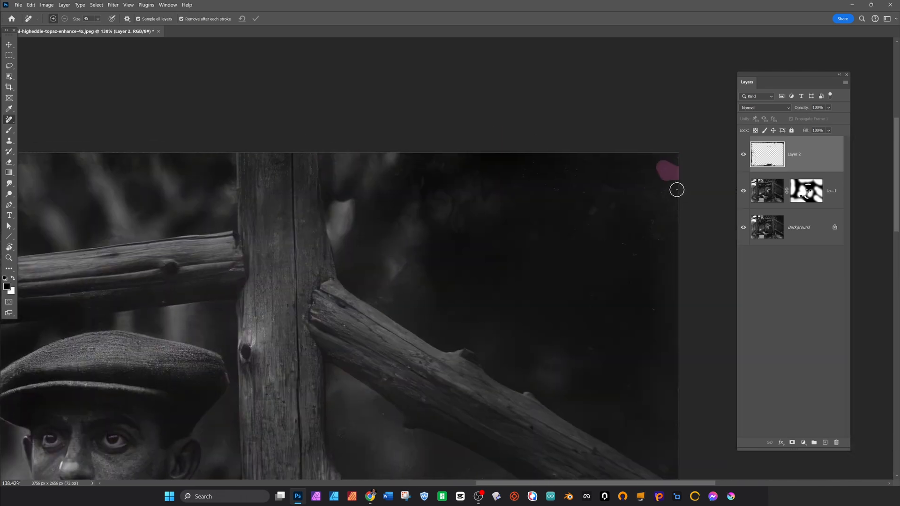
# Step: Remove dust spots from the dark background and the diagonal branches on the photo's right side
pyautogui.click(490, 191)
pyautogui.click(595, 342)
pyautogui.scroll(-5, 442, 265)
pyautogui.moveTo(466, 307); pyautogui.dragTo(504, 328)
pyautogui.scroll(-4, 509, 262)
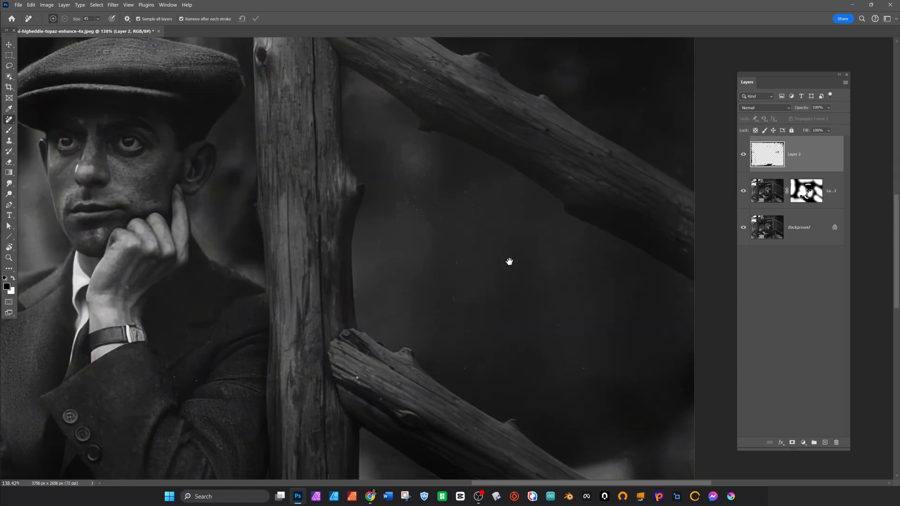
pyautogui.click(681, 295)
pyautogui.hscroll(-3, 251, 348)
pyautogui.scroll(-4, 268, 250)
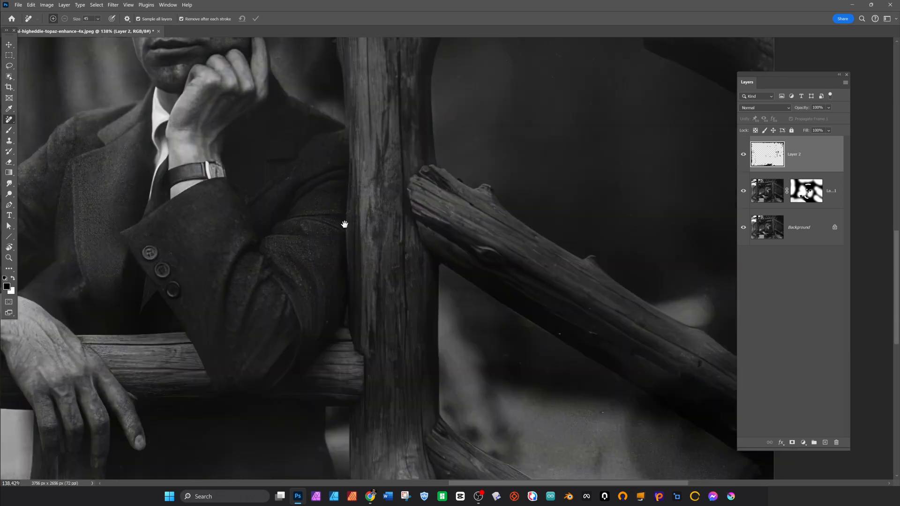
# Step: Remove the remaining spots in the photo's lower-right area and review the whole portrait
pyautogui.scroll(-4, 353, 313)
pyautogui.moveTo(353, 390); pyautogui.dragTo(222, 385)
pyautogui.moveTo(113, 382); pyautogui.dragTo(198, 392)
pyautogui.scroll(-5, 428, 284)
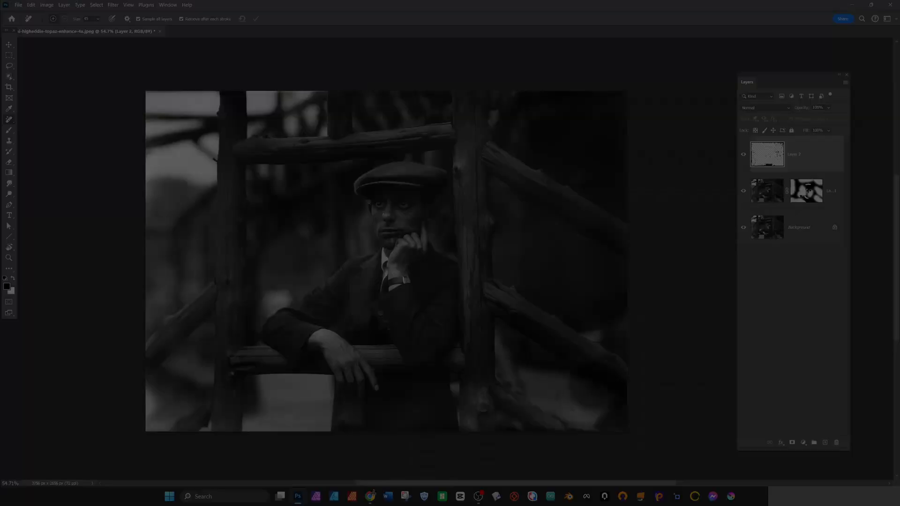